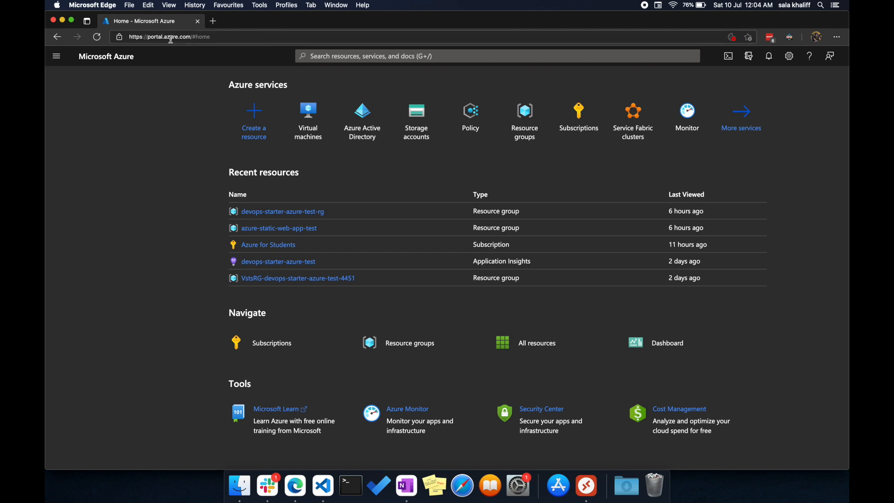
# Step: Find the Virtual machines service through the portal search and start creating a new virtual machine
pyautogui.click(337, 57)
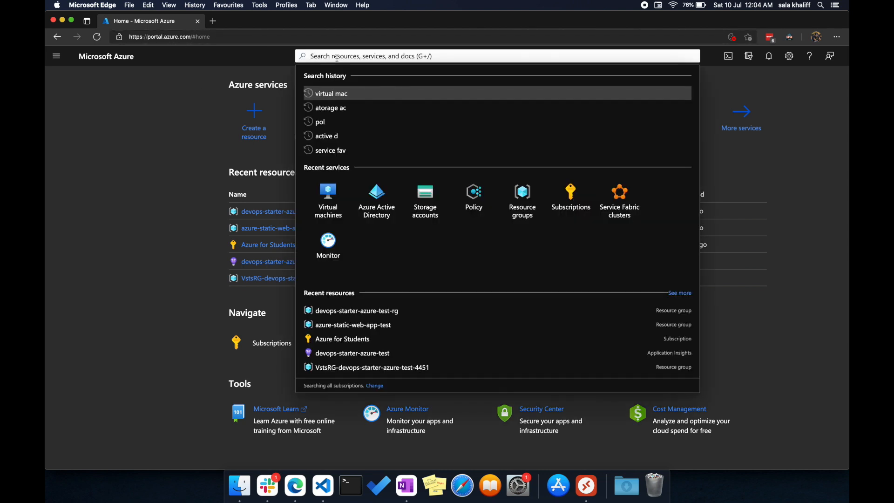
pyautogui.write('virual')
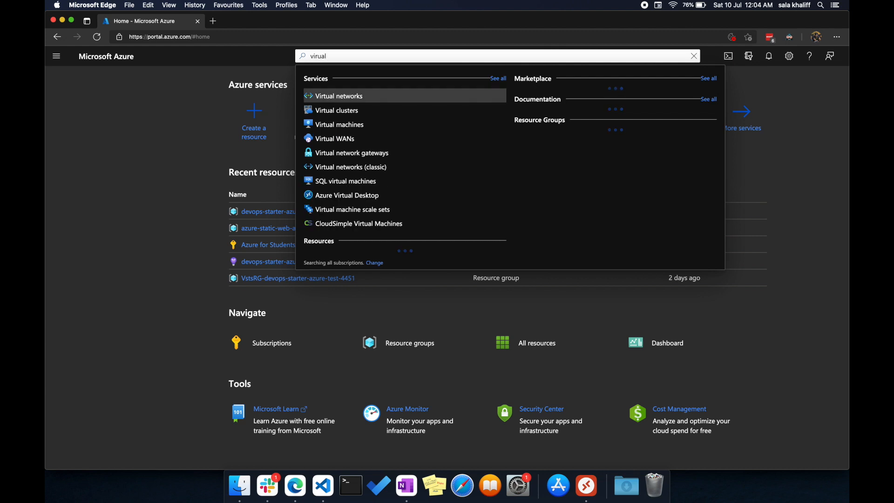
pyautogui.write(' mach')
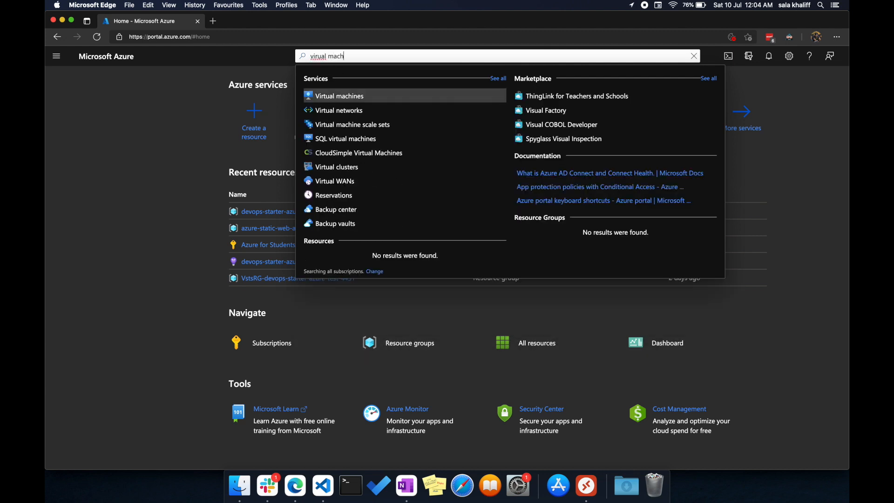
pyautogui.click(351, 98)
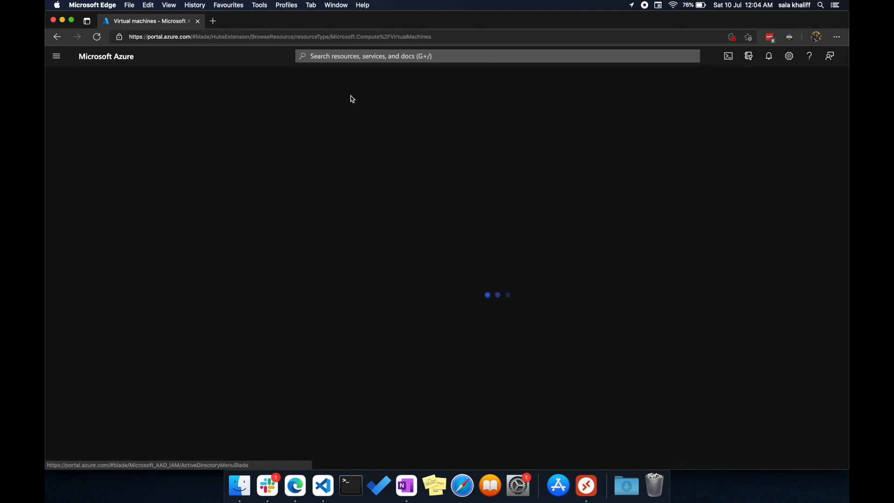
pyautogui.click(186, 233)
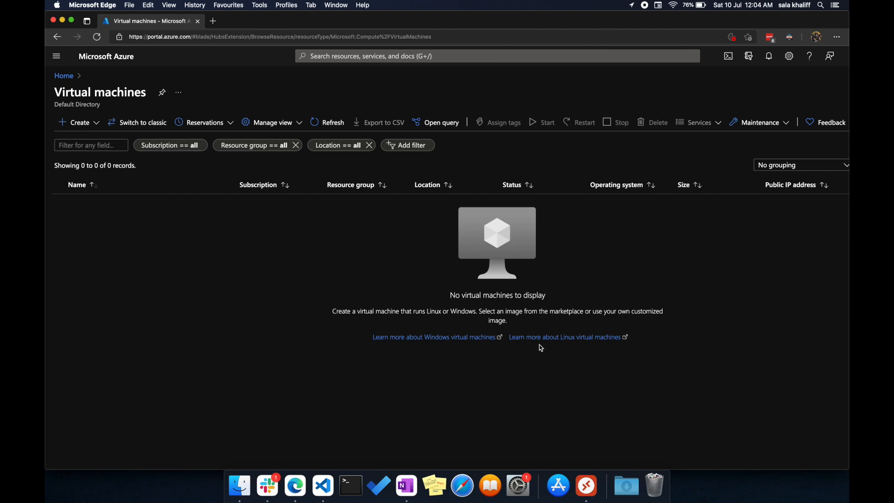
pyautogui.click(87, 123)
pyautogui.click(83, 140)
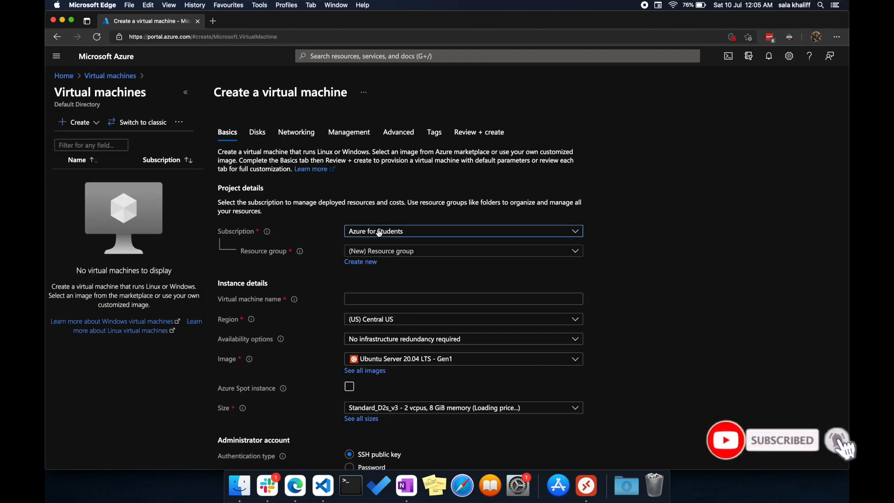
# Step: Use the Azure for Students subscription and create a new resource group named intothetvtestrg for the virtual machine
pyautogui.click(391, 230)
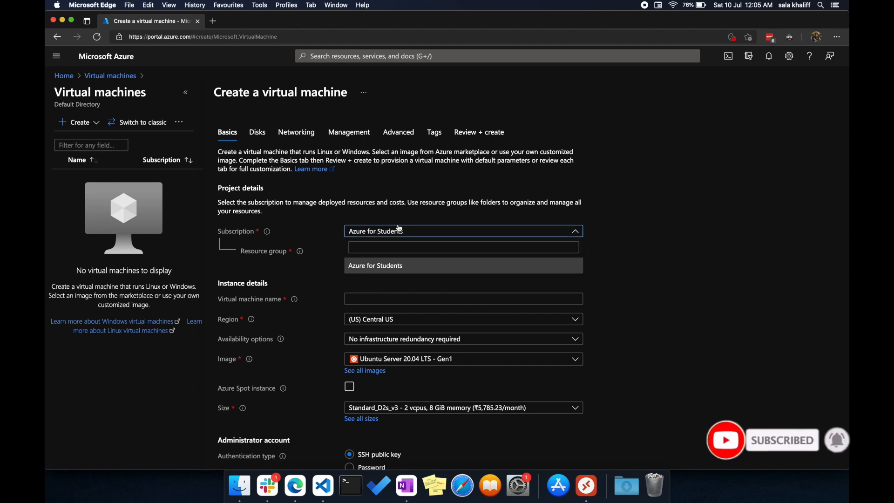
pyautogui.click(419, 231)
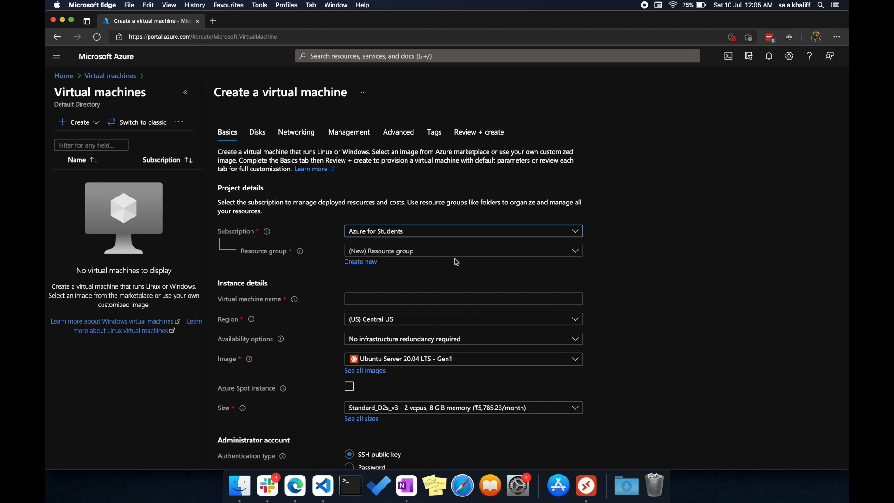
pyautogui.click(379, 264)
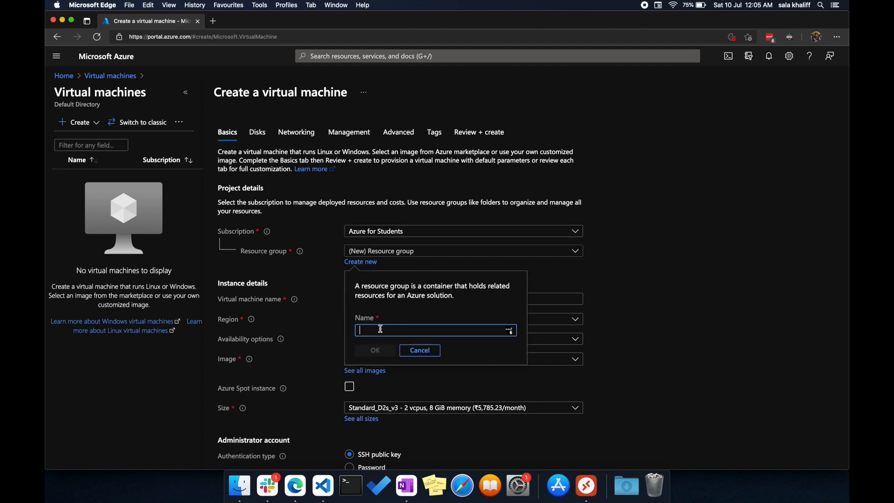
pyautogui.write('intothet')
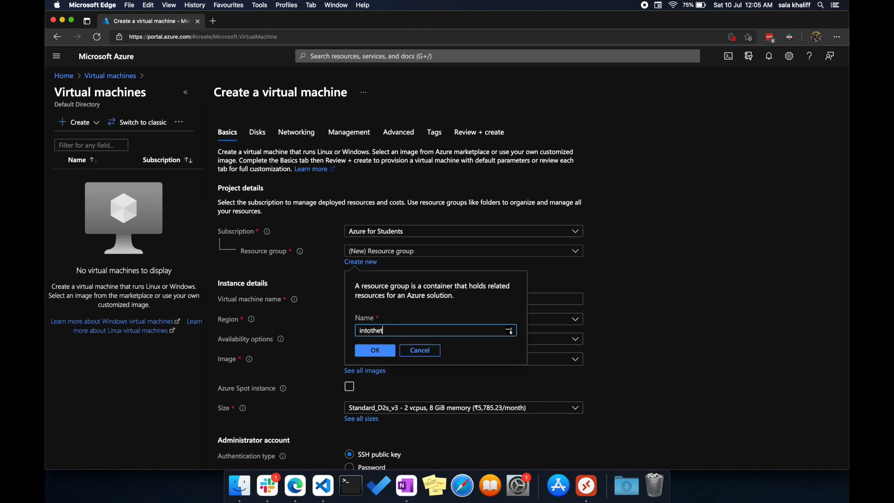
pyautogui.write('vtestrg')
pyautogui.click(380, 355)
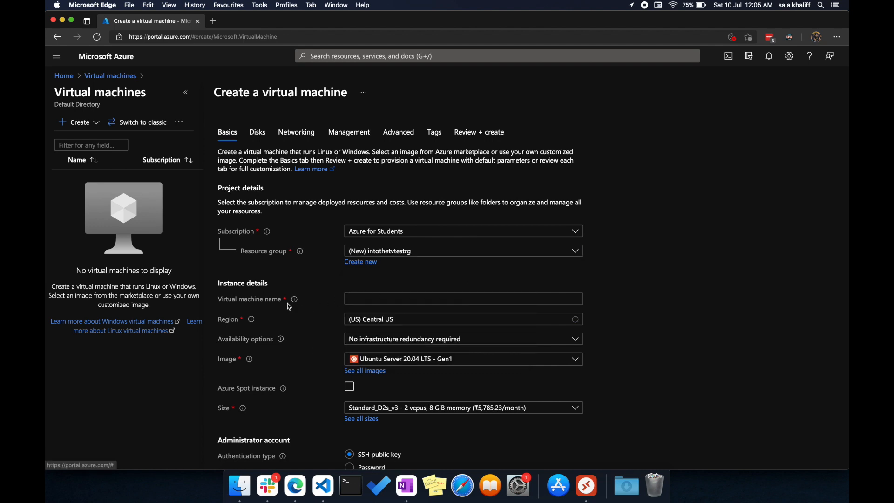
# Step: Name the virtual machine intothetv-host and set its region to (US) East US
pyautogui.click(393, 298)
pyautogui.moveTo(292, 306)
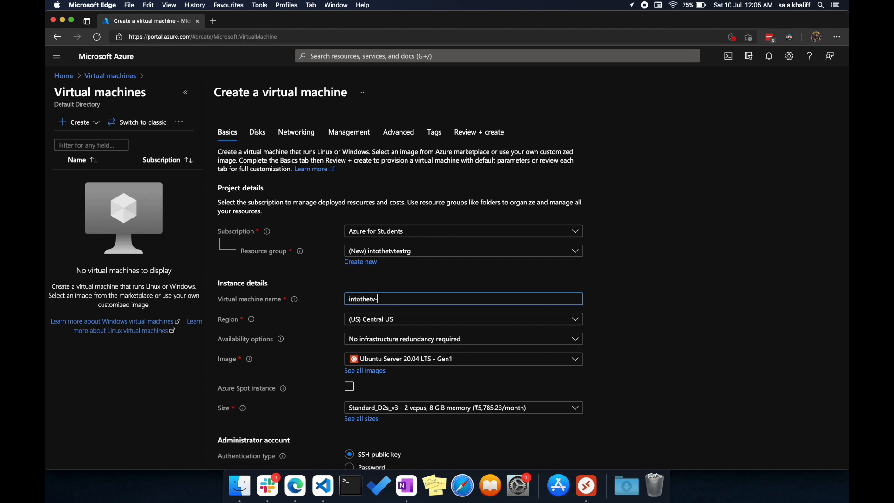
pyautogui.scroll(-2, 407, 302)
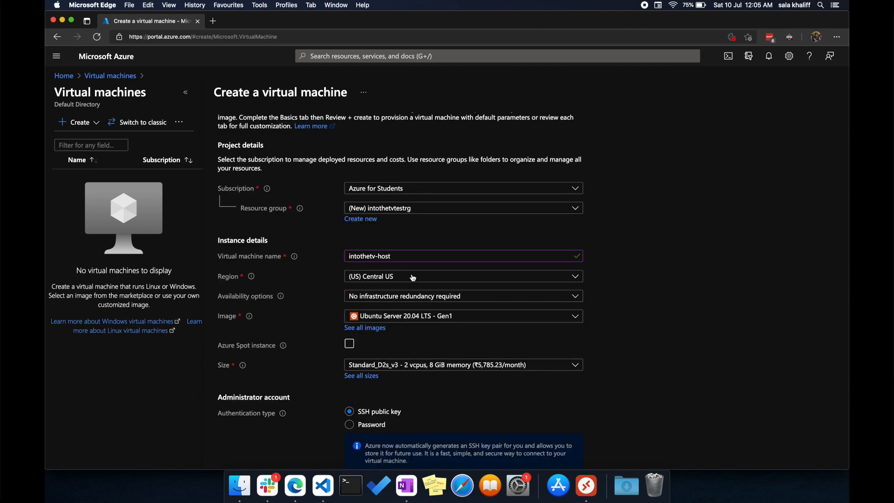
pyautogui.click(407, 279)
pyautogui.write('eas')
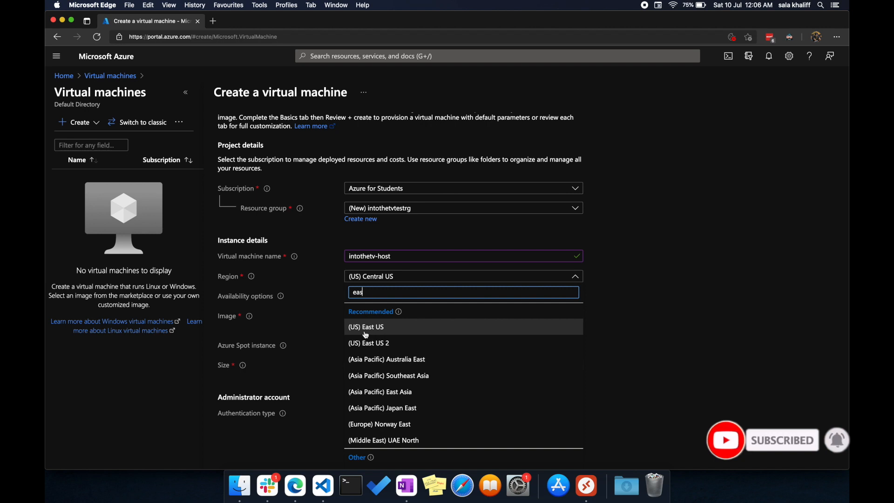
pyautogui.click(399, 327)
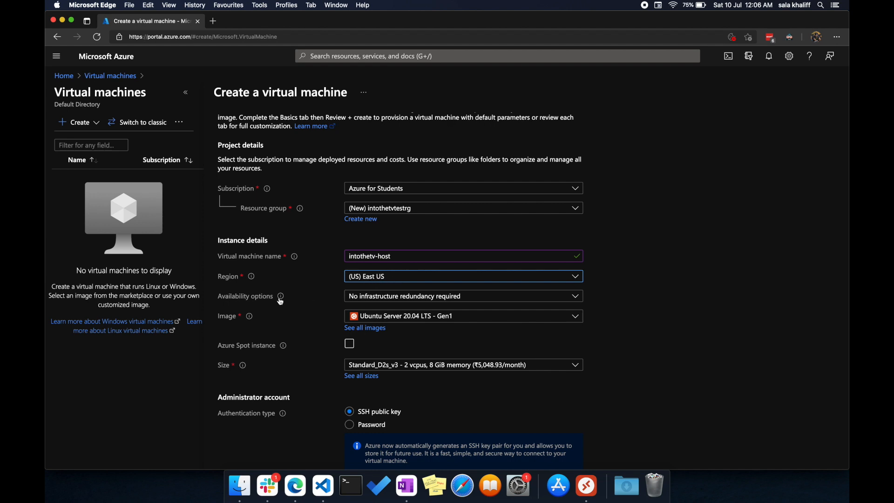
# Step: Set the virtual machine's image to Windows Server 2019 Datacenter - Gen1
pyautogui.scroll(-2, 294, 326)
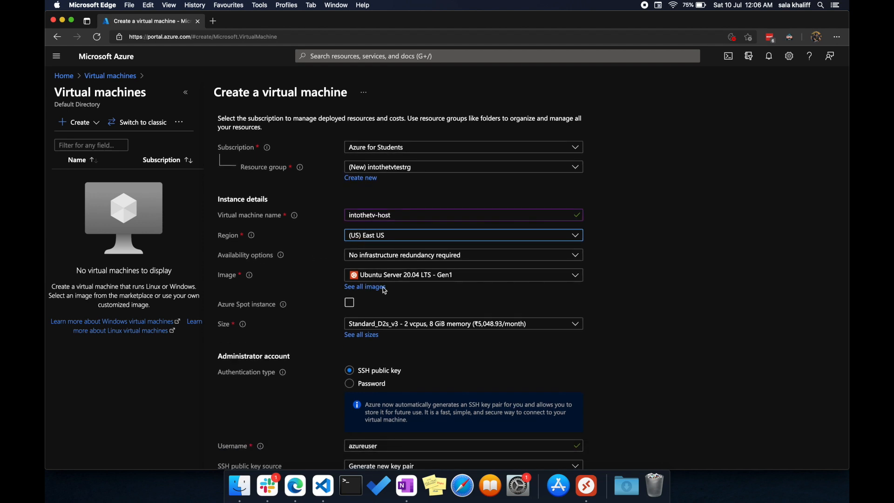
pyautogui.click(408, 277)
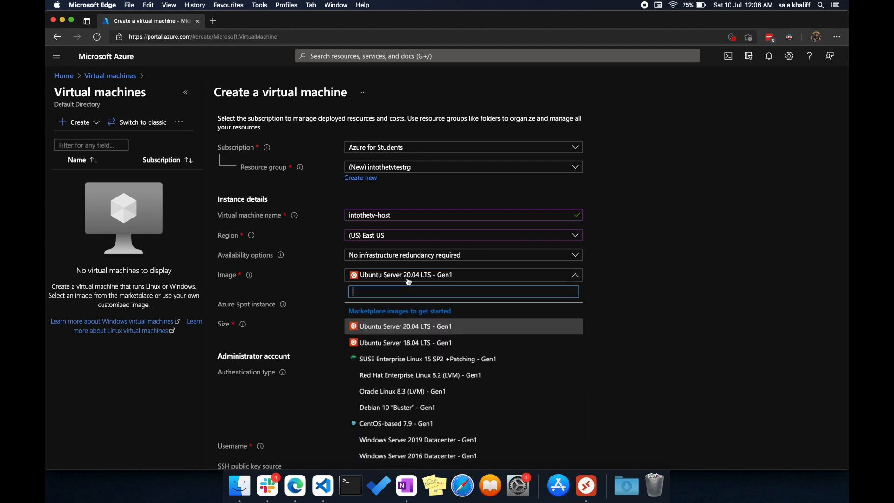
pyautogui.scroll(-2, 403, 282)
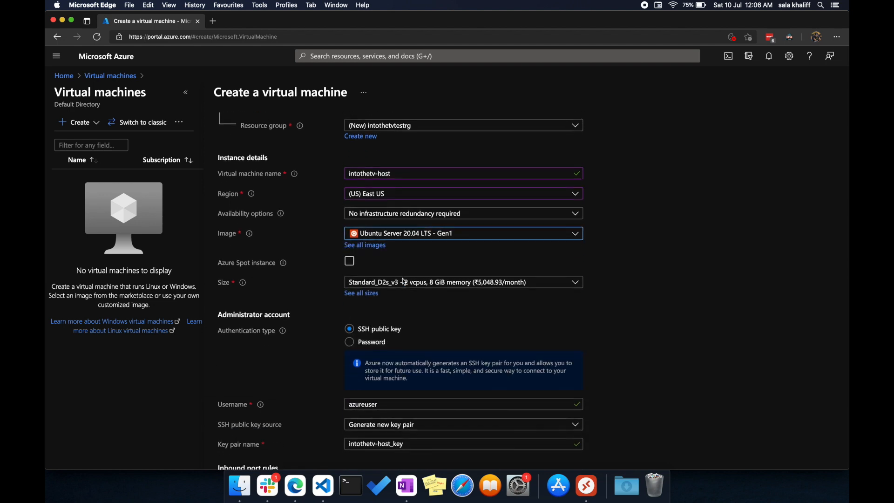
pyautogui.click(395, 236)
pyautogui.scroll(-1, 428, 363)
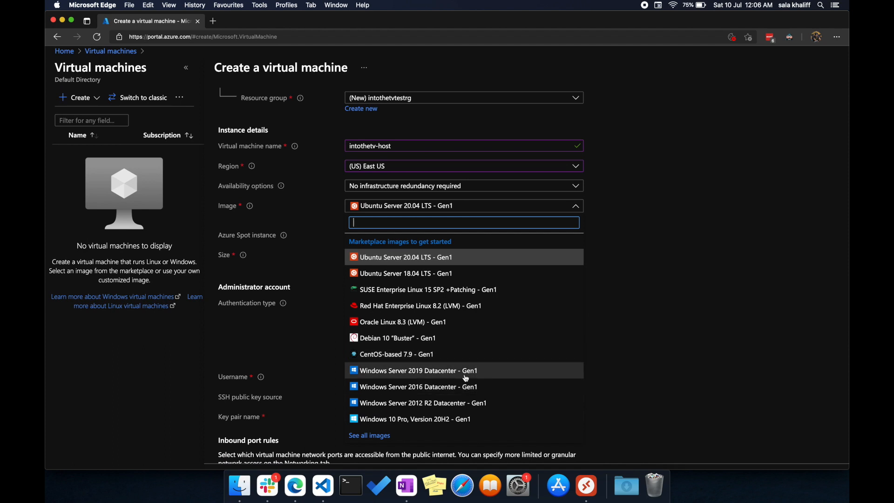
pyautogui.click(465, 371)
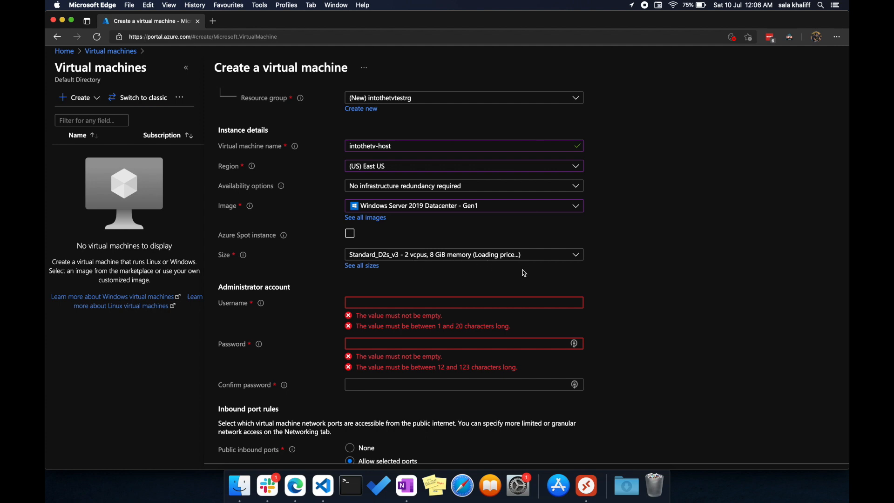
# Step: Choose the DS1_v2 size for the virtual machine from the full list of VM sizes
pyautogui.click(535, 256)
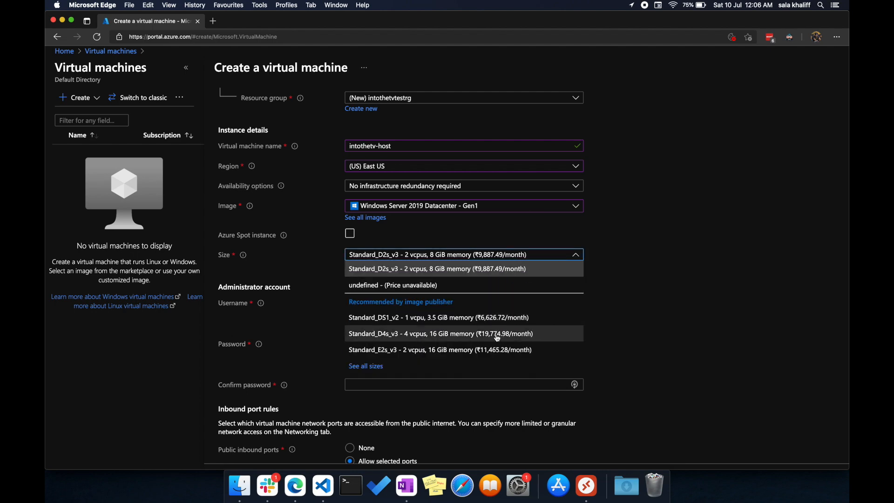
pyautogui.click(375, 367)
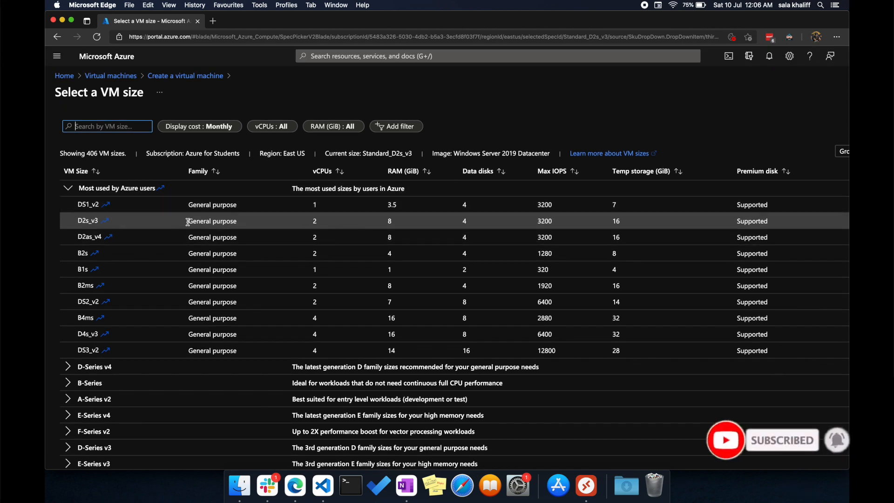
pyautogui.click(91, 209)
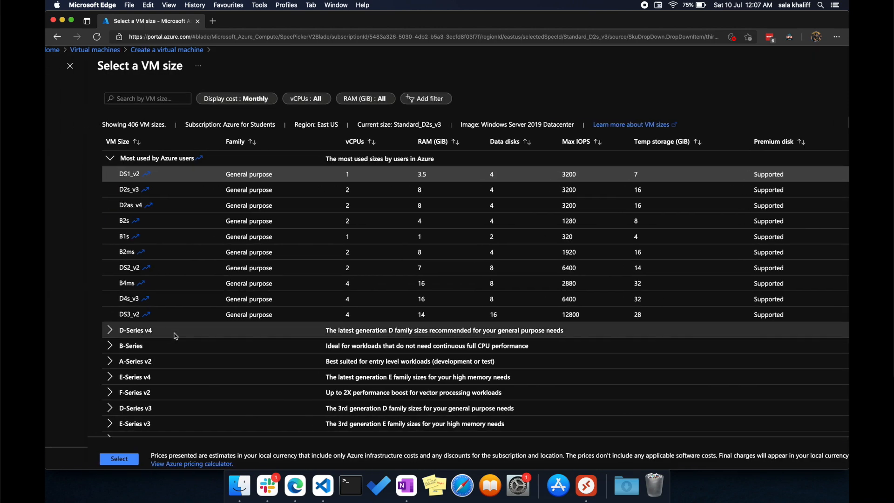
pyautogui.scroll(-1, 164, 328)
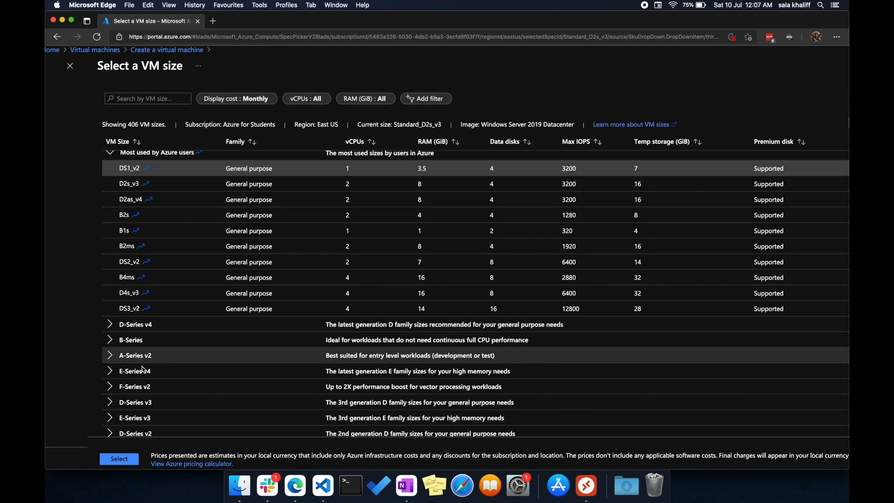
pyautogui.click(119, 459)
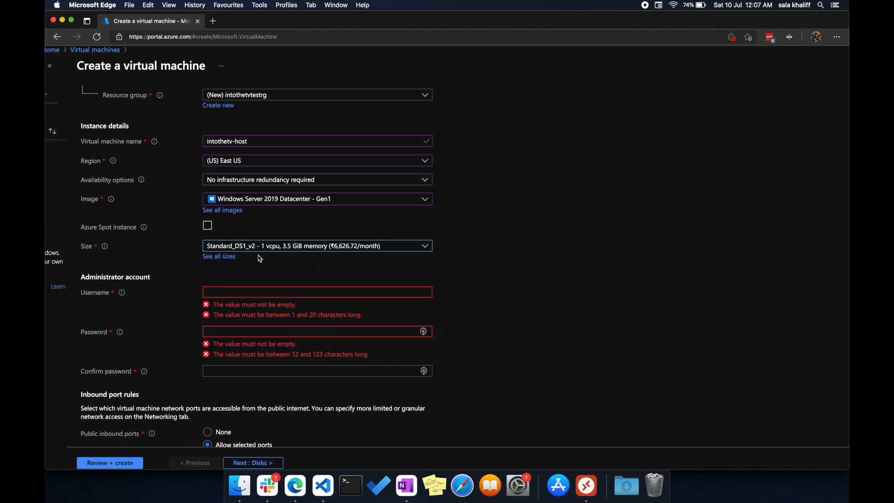
# Step: Set the administrator username to intothetvuser, then enter and confirm the administrator account password
pyautogui.click(248, 293)
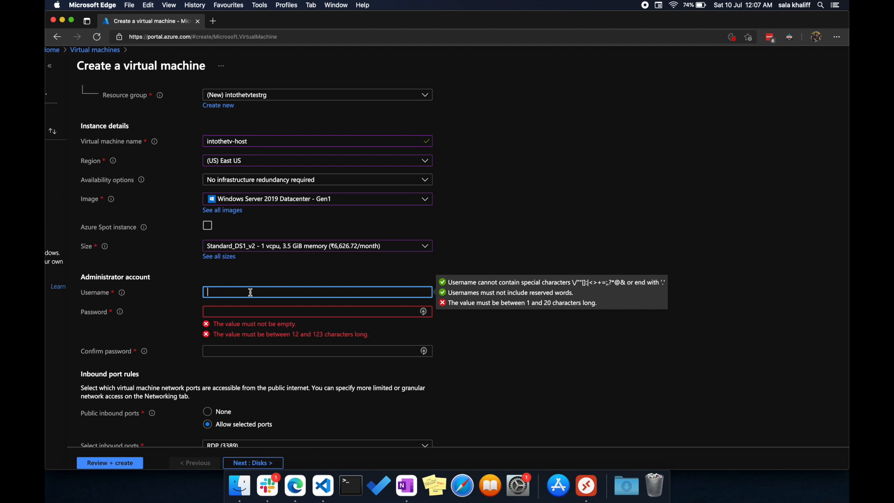
pyautogui.write('intothetvuser')
pyautogui.click(244, 312)
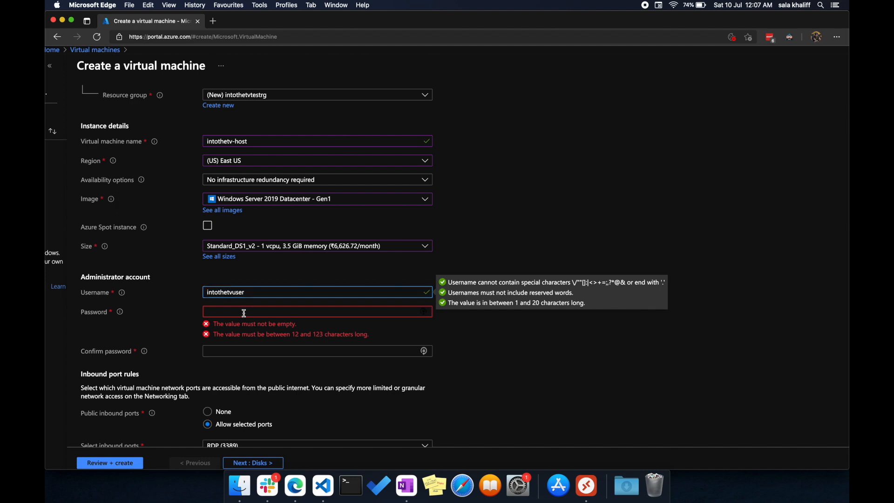
pyautogui.click(246, 315)
pyautogui.write('••••••••••••')
pyautogui.click(347, 331)
pyautogui.write('••••••••••••')
pyautogui.click(593, 327)
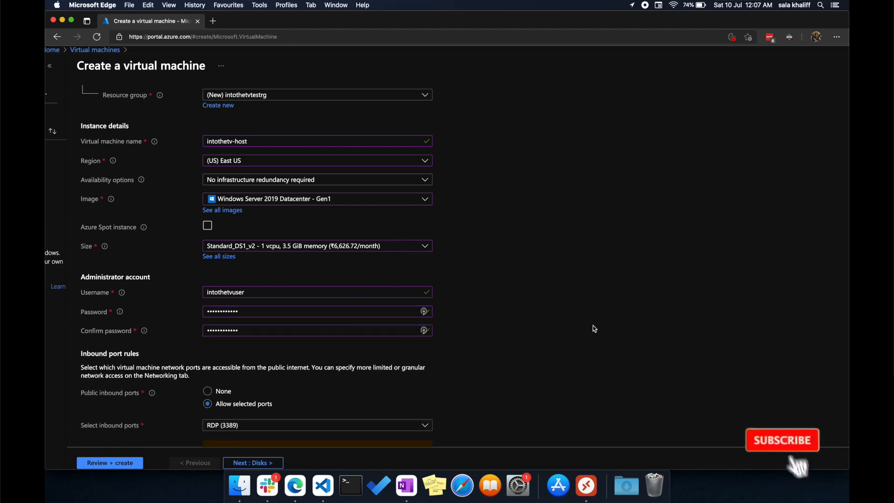
# Step: Review the selectable public inbound ports and the licensing options for the virtual machine
pyautogui.scroll(-2, 460, 316)
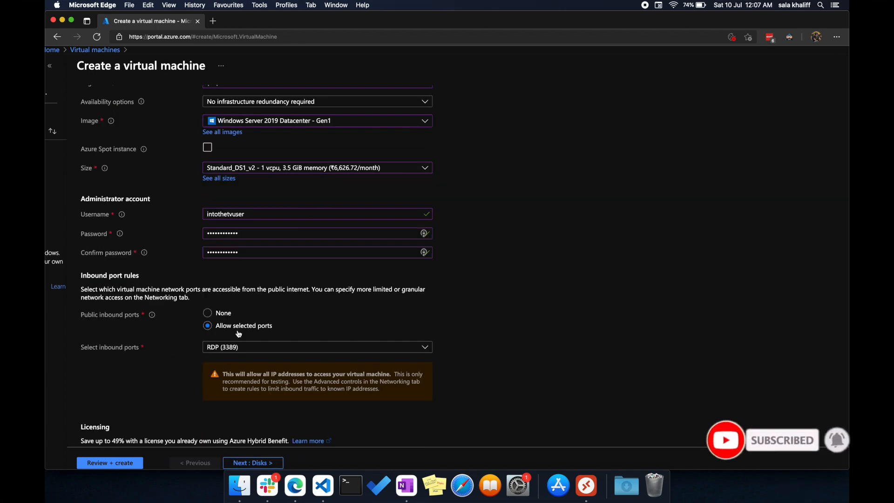
pyautogui.scroll(-1, 180, 319)
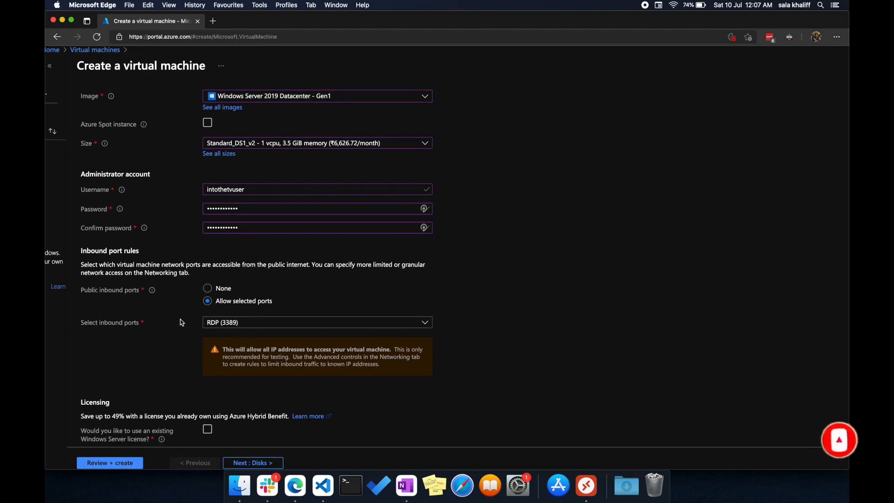
pyautogui.click(306, 325)
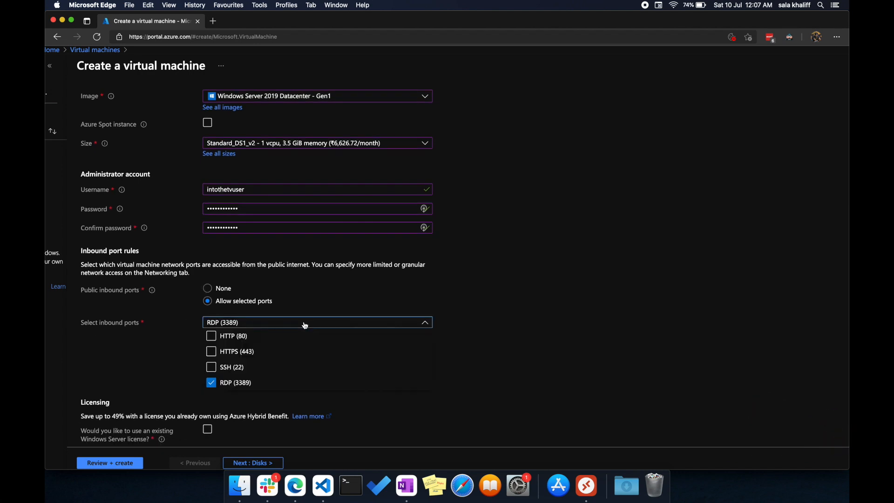
pyautogui.click(385, 324)
pyautogui.scroll(-2, 331, 324)
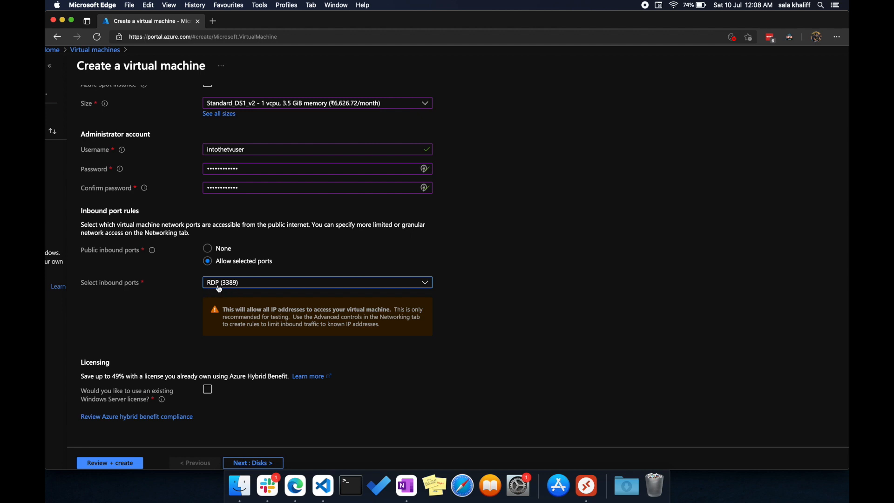
# Step: Proceed to the disk settings and choose Premium SSD with locally-redundant storage as the OS disk type
pyautogui.click(242, 462)
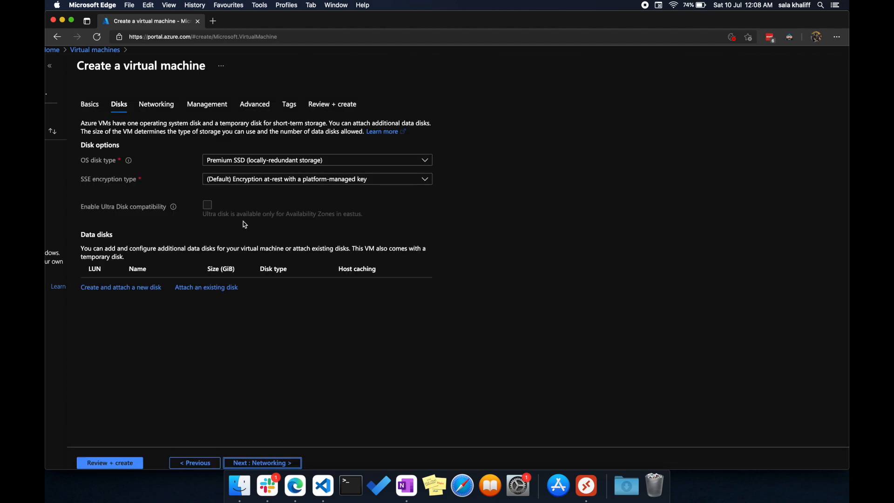
pyautogui.click(213, 163)
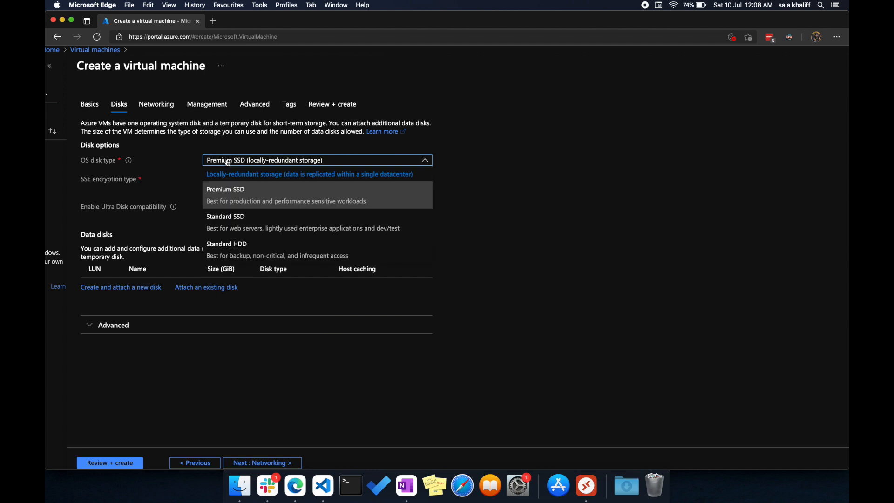
pyautogui.click(210, 196)
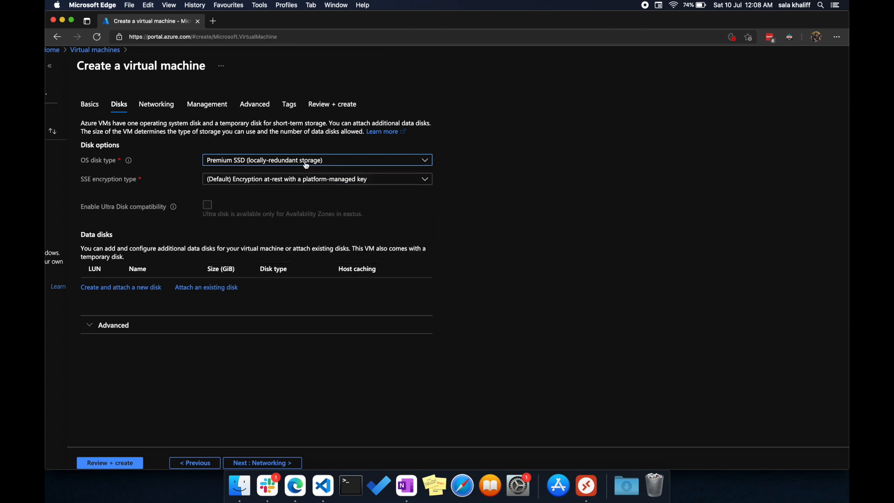
# Step: Proceed to the networking settings and review the network interface, inbound port and load balancing options
pyautogui.click(239, 464)
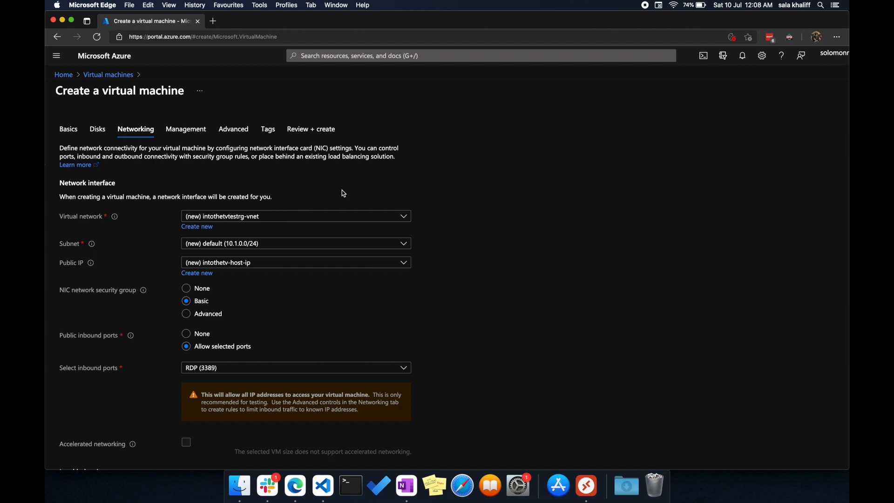
pyautogui.scroll(-3, 262, 226)
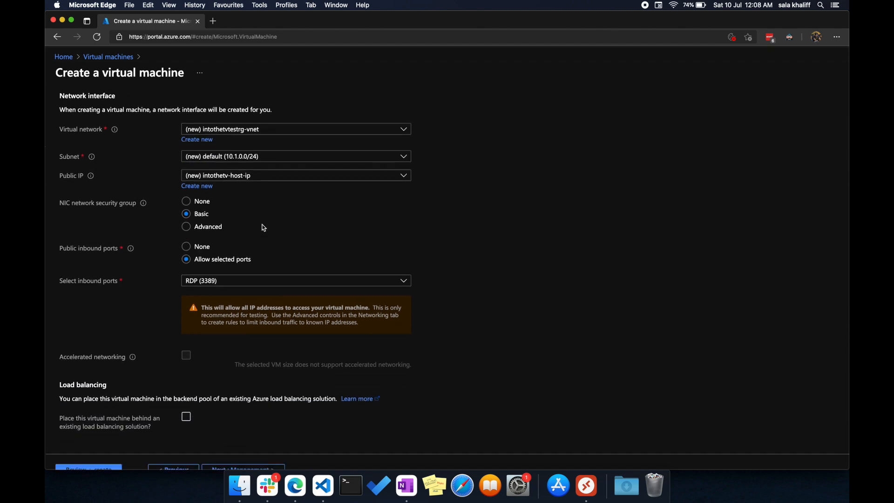
pyautogui.scroll(-2, 262, 227)
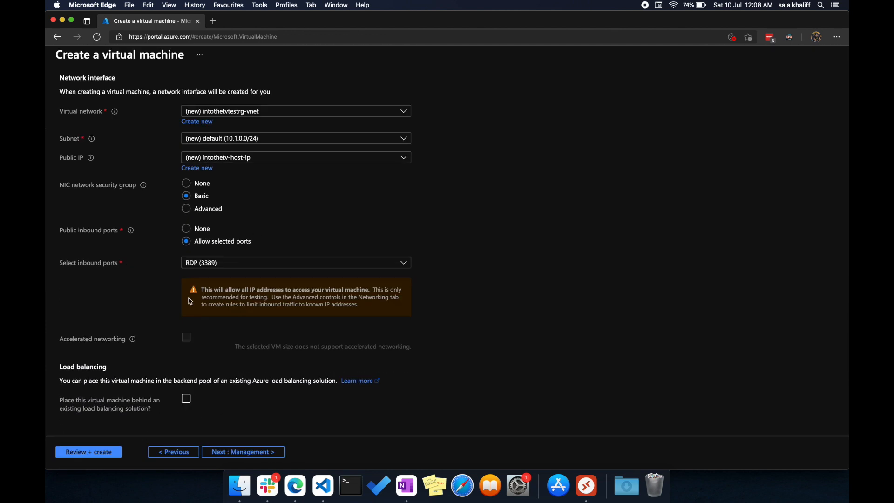
# Step: Proceed to the management settings and review the monitoring, identity, auto-shutdown, backup and guest OS update options
pyautogui.click(219, 453)
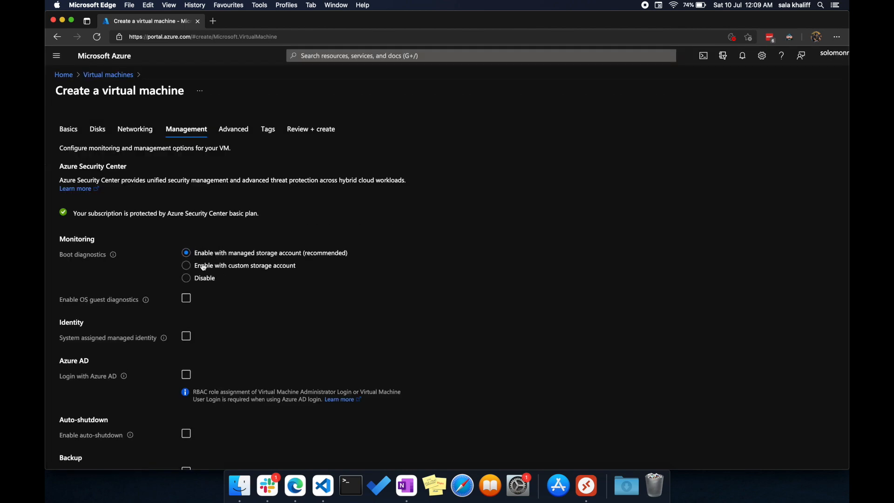
pyautogui.scroll(-2, 272, 266)
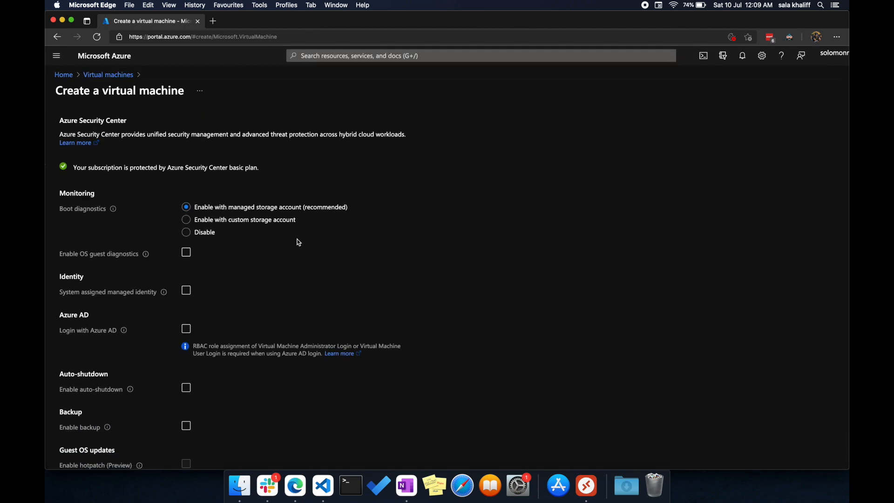
pyautogui.scroll(-3, 289, 295)
pyautogui.scroll(1, 279, 321)
pyautogui.scroll(-1, 254, 354)
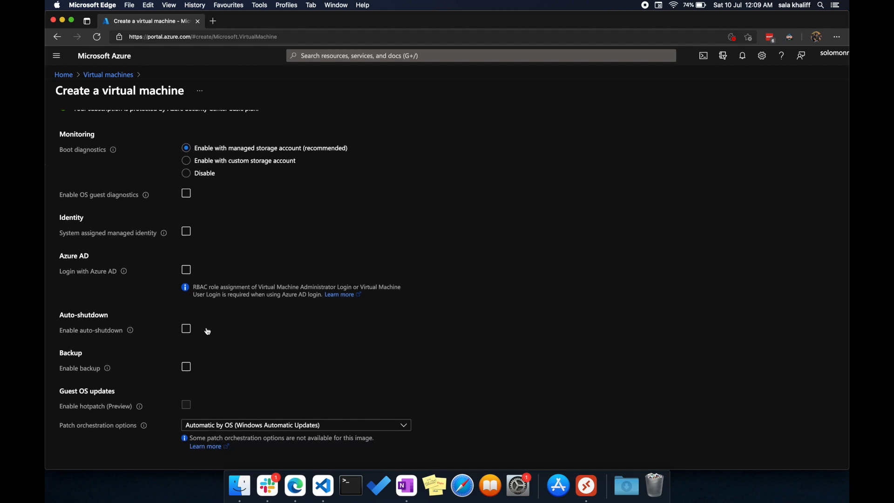
pyautogui.scroll(-2, 208, 331)
# Step: Proceed to the advanced settings, enable user data, and review the host, proximity placement and VM generation options
pyautogui.click(239, 453)
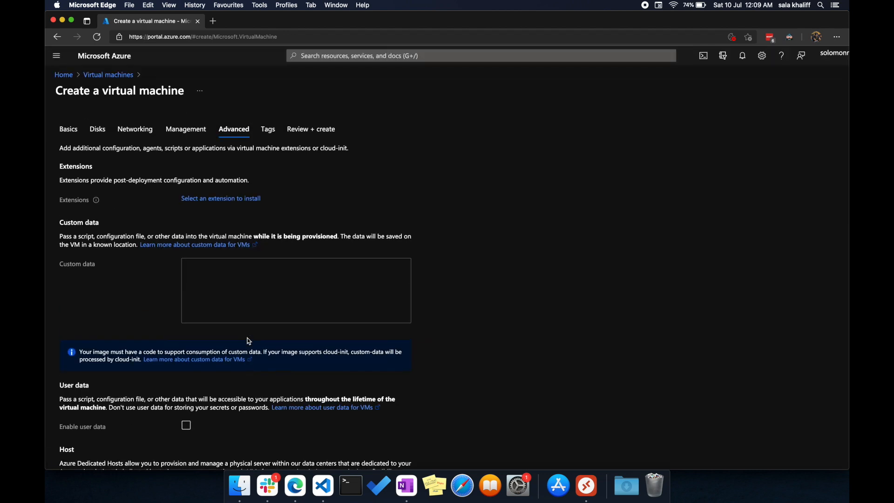
pyautogui.scroll(-3, 134, 279)
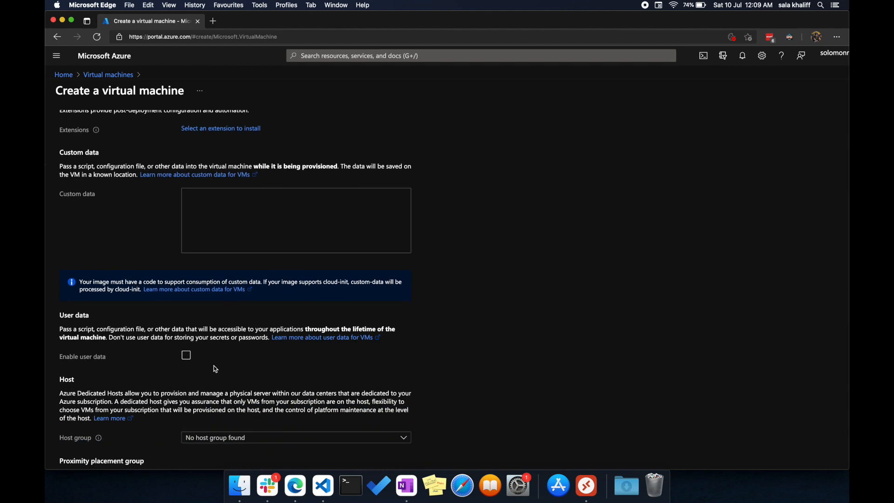
pyautogui.click(187, 356)
pyautogui.scroll(-1, 140, 329)
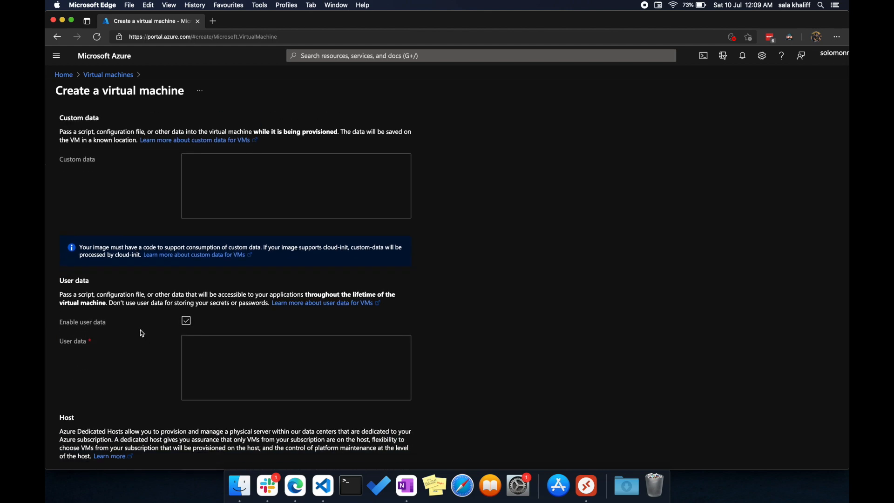
pyautogui.scroll(-5, 135, 329)
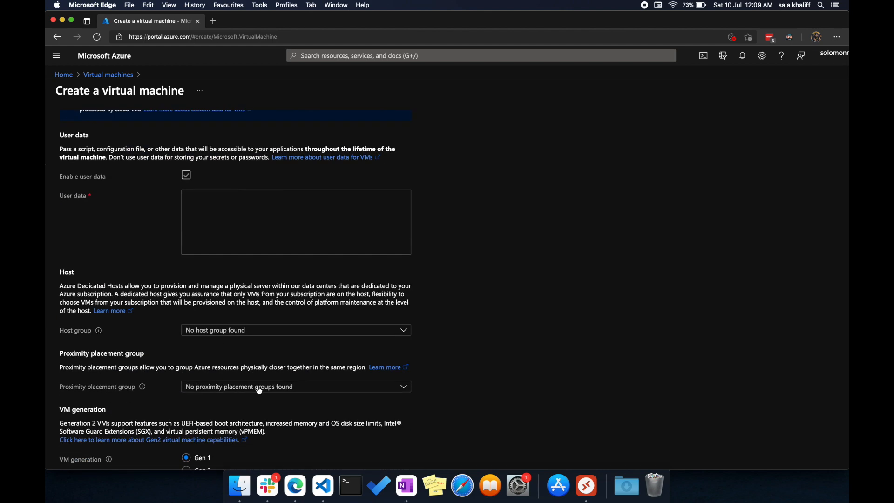
pyautogui.scroll(-1, 282, 417)
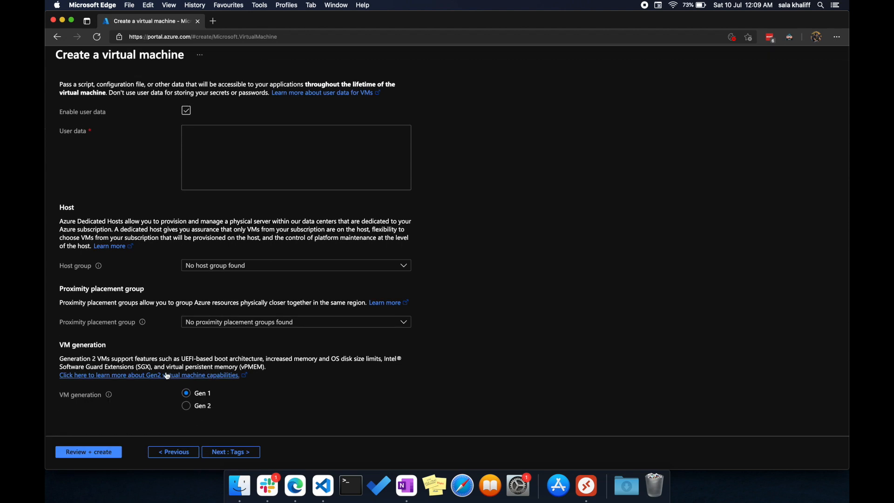
# Step: Proceed to the tags and add a CreatedBy tag with the creator's name as its value
pyautogui.click(242, 451)
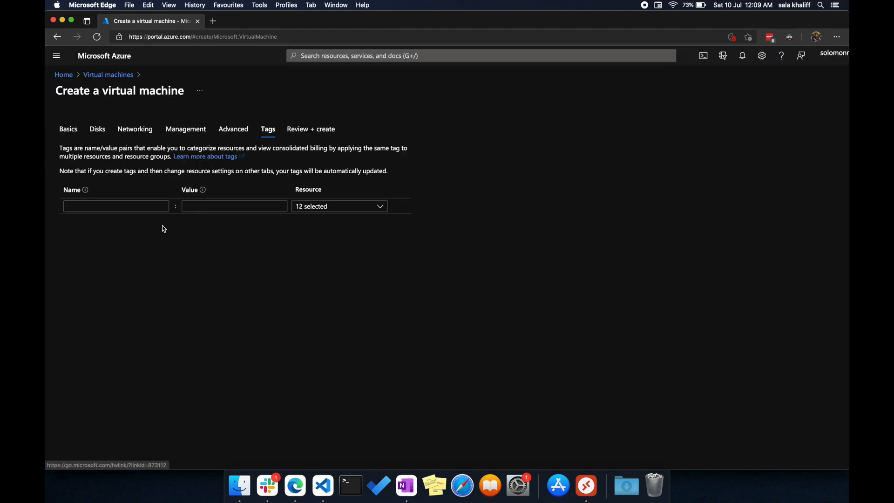
pyautogui.click(148, 206)
pyautogui.write('CreatedBy')
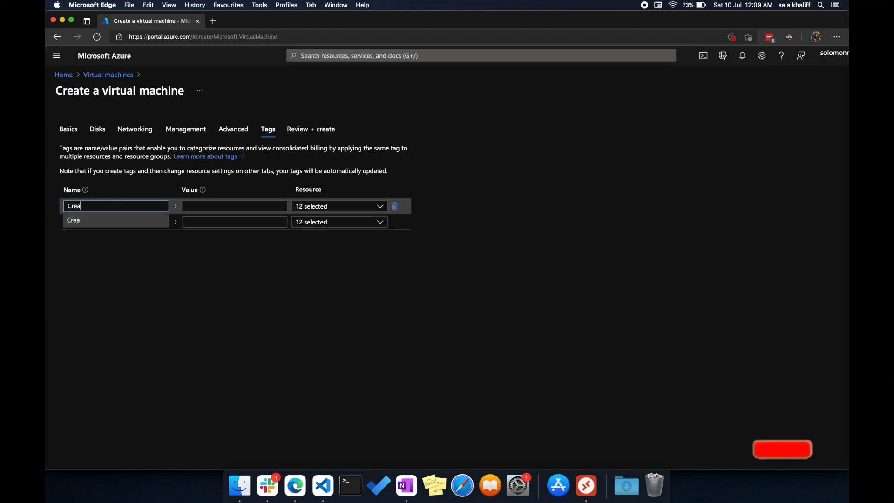
pyautogui.press('Tab')
pyautogui.write('Sala')
pyautogui.scroll(-2, 245, 326)
# Step: Review the summary of the virtual machine's configuration and create the virtual machine
pyautogui.click(246, 450)
pyautogui.scroll(-2, 132, 141)
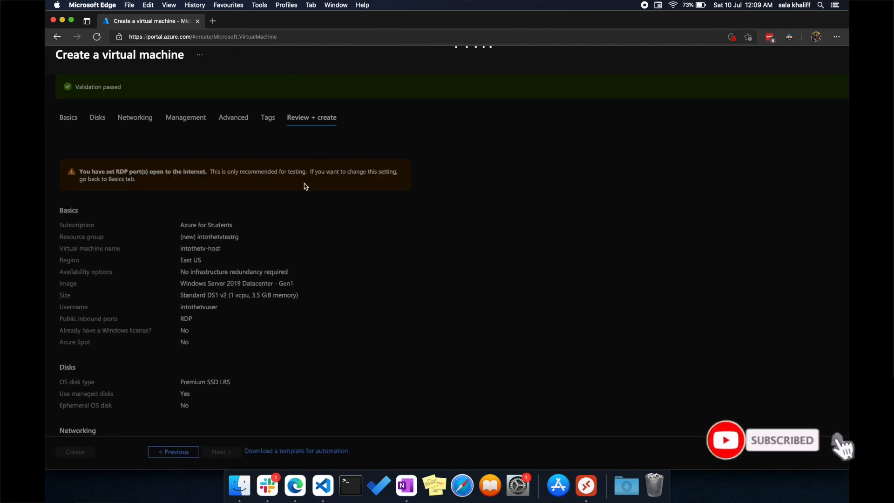
pyautogui.scroll(-1, 293, 203)
pyautogui.scroll(1, 293, 203)
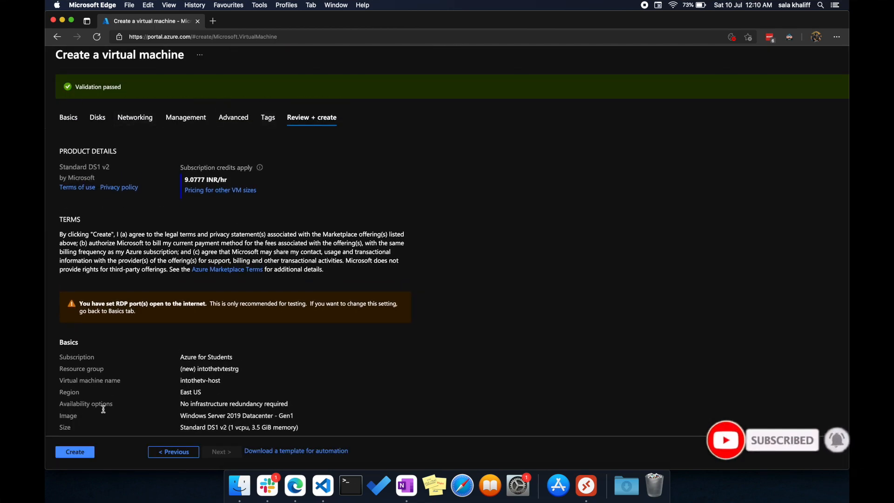
pyautogui.click(81, 457)
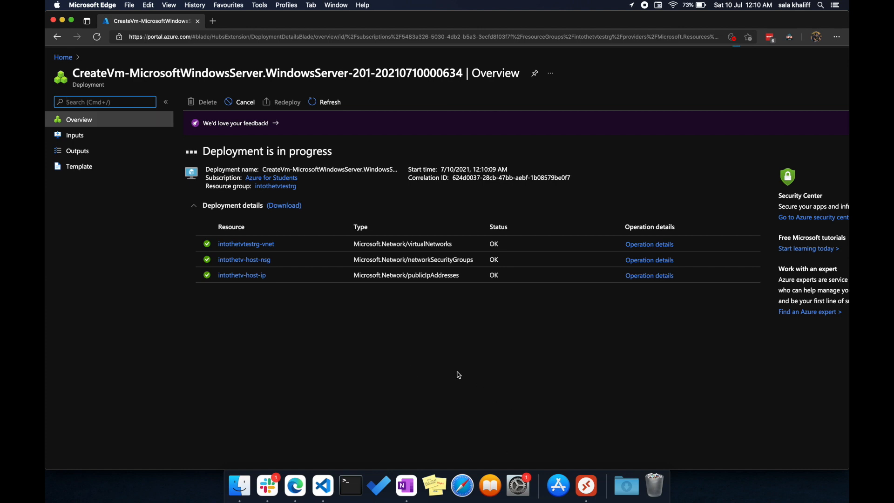
# Step: Switch to the App Store, search for microsoft remote desktop, view the Microsoft Remote Desktop page, and close the store
pyautogui.click(561, 496)
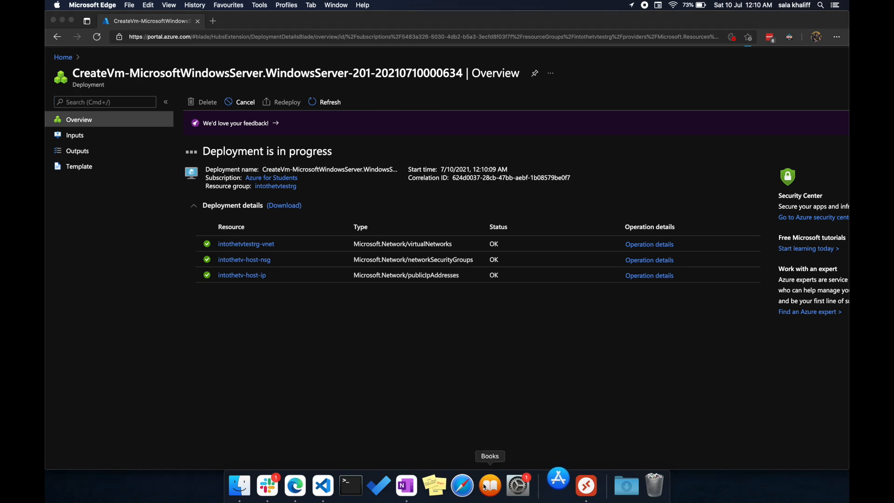
pyautogui.click(224, 117)
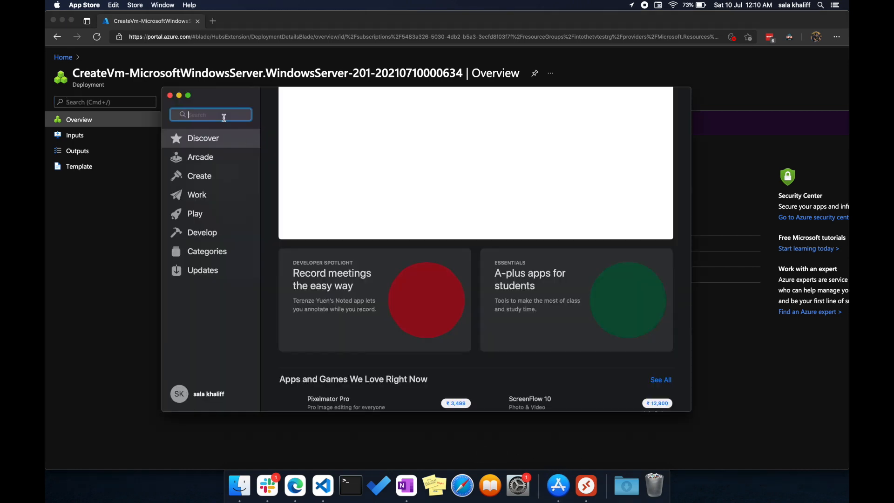
pyautogui.write('micro')
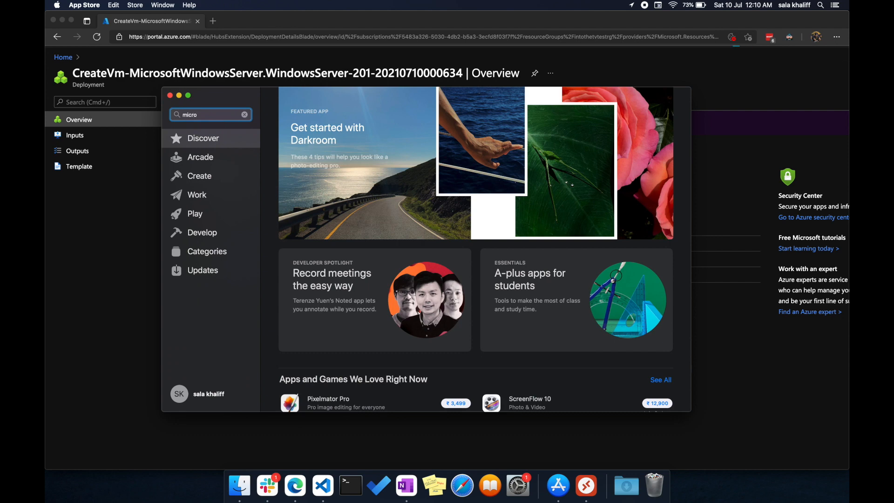
pyautogui.write('soft remote des')
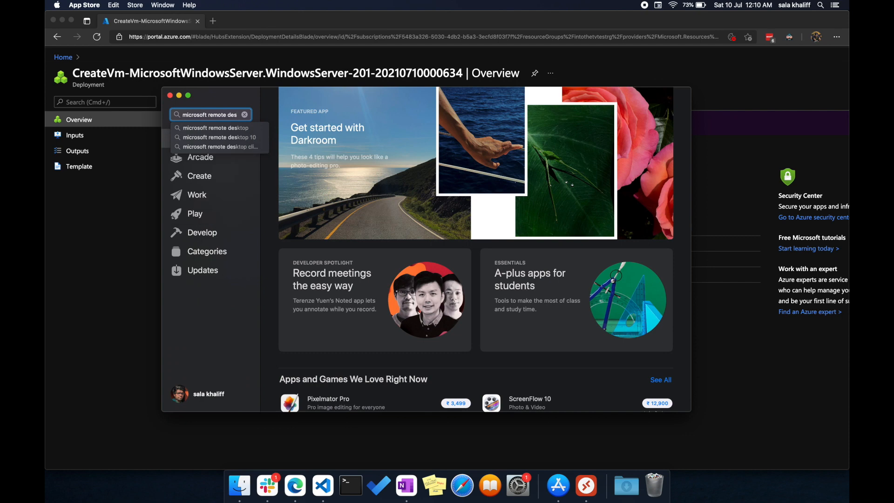
pyautogui.write('ktop')
pyautogui.press('Return')
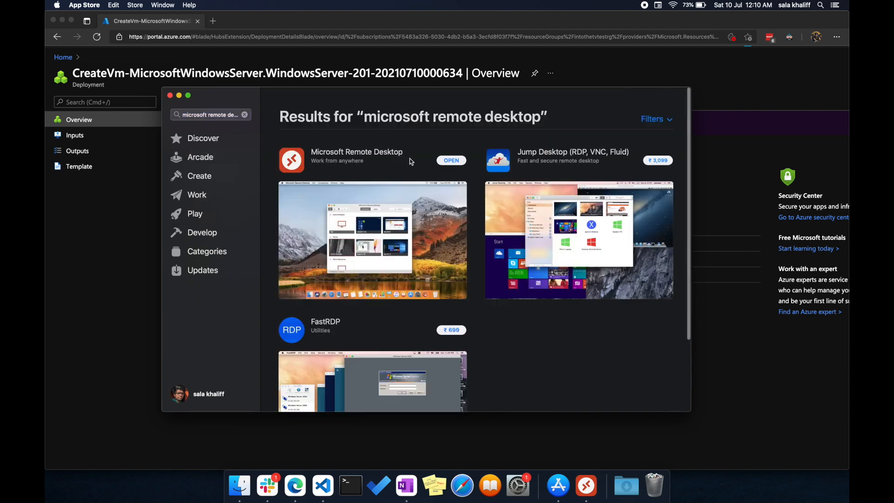
pyautogui.click(315, 159)
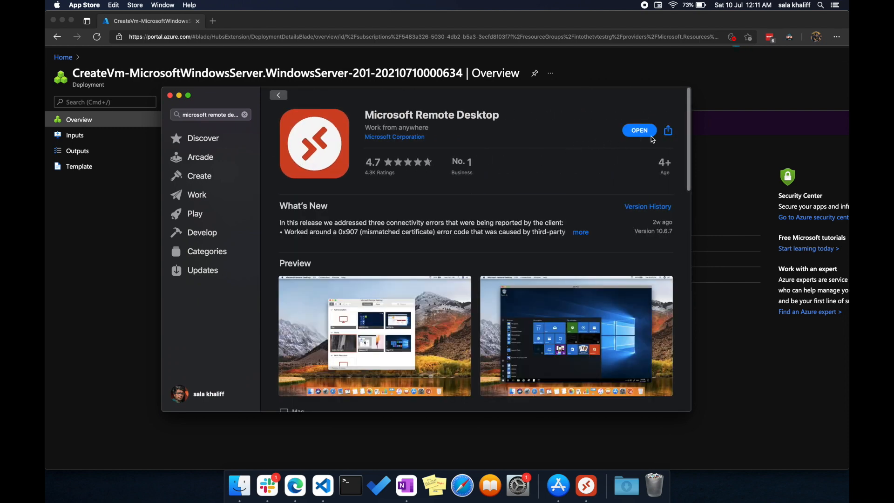
pyautogui.click(170, 95)
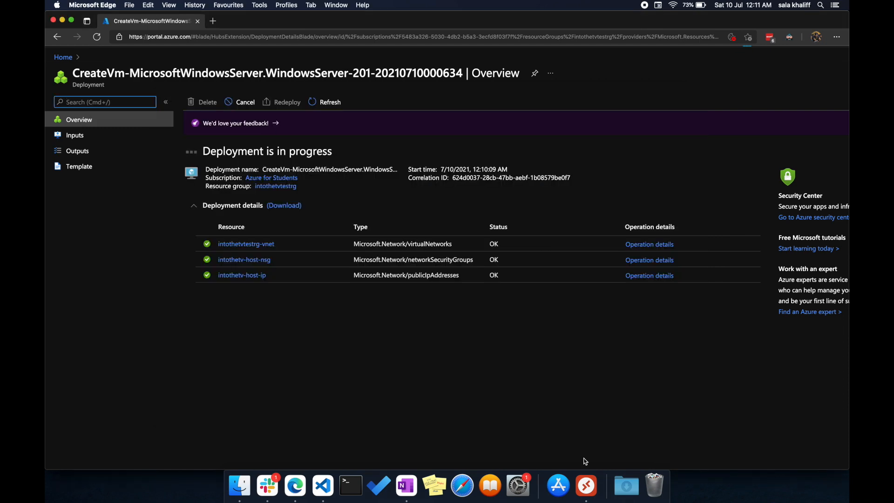
# Step: Open Microsoft Remote Desktop, move its window aside, and return to the deployment page in Microsoft Edge
pyautogui.click(586, 484)
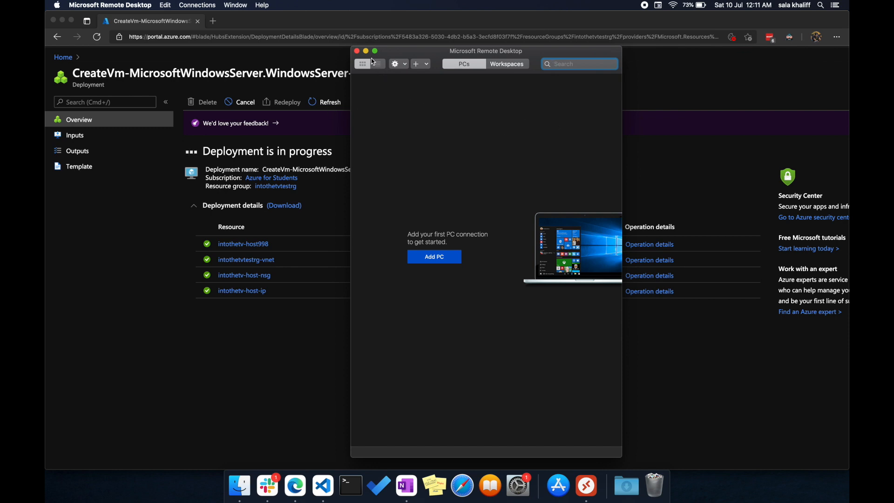
pyautogui.moveTo(373, 61); pyautogui.dragTo(579, 64)
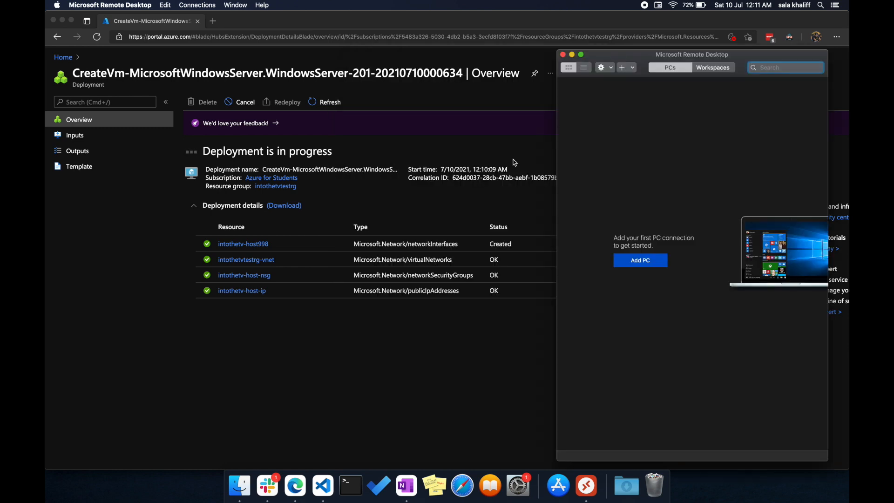
pyautogui.click(410, 325)
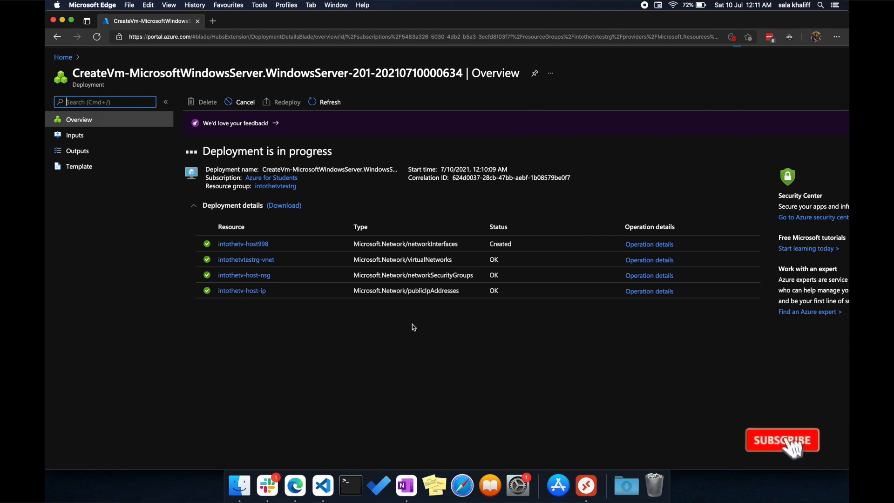
pyautogui.click(439, 351)
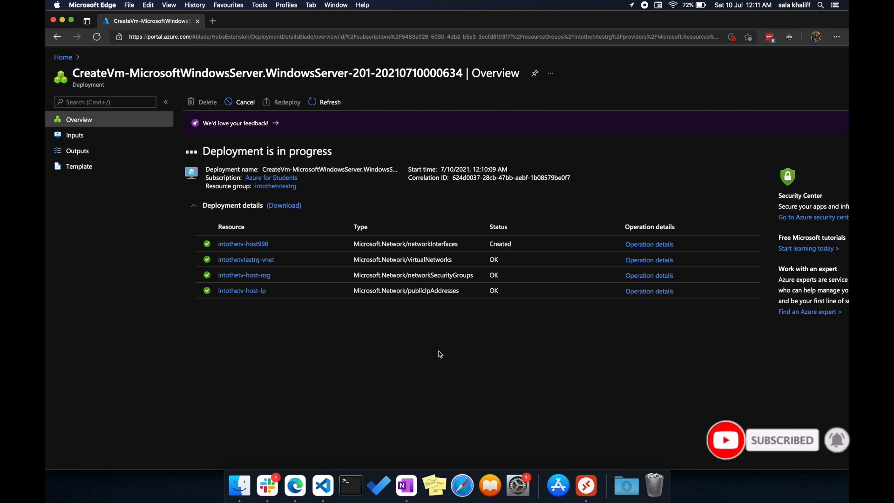
pyautogui.press('super+shift+5')
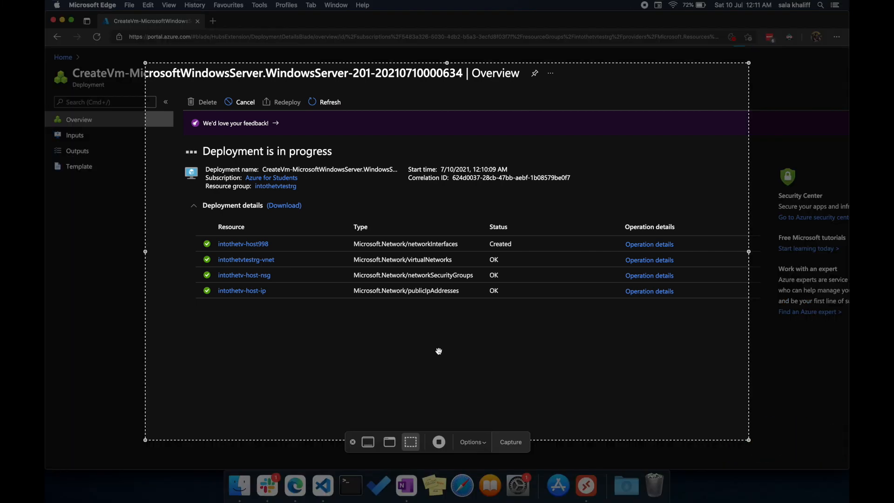
pyautogui.press('Escape')
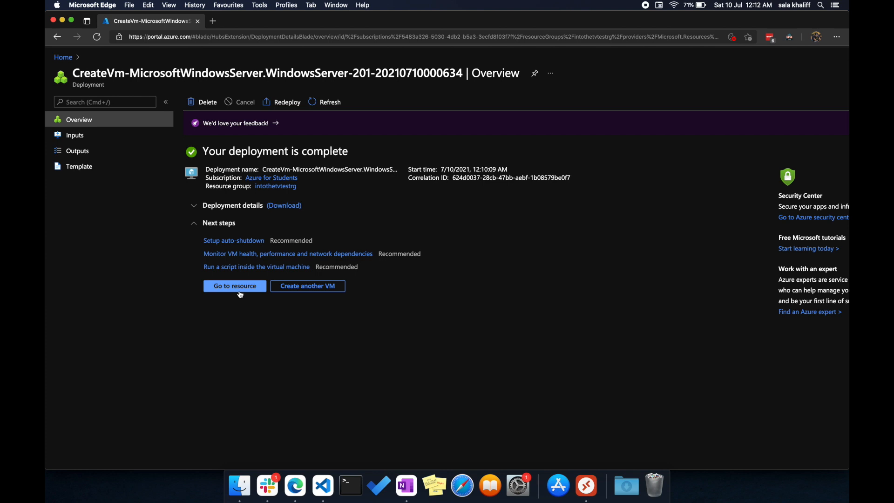
# Step: Go to the deployed intothetv-host resource and open its RDP connection settings
pyautogui.click(241, 292)
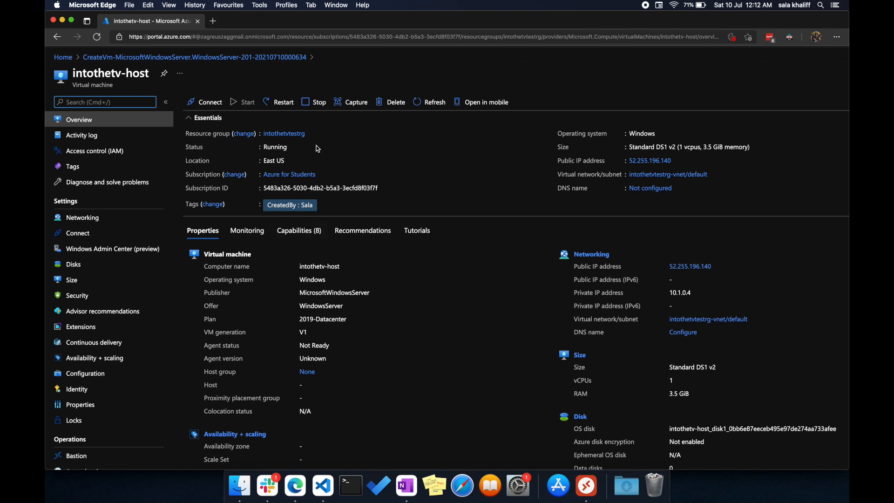
pyautogui.click(203, 103)
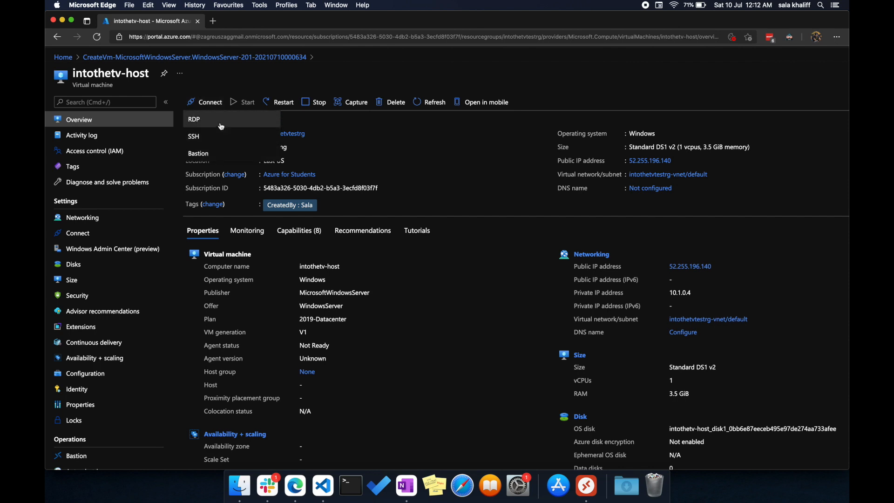
pyautogui.click(219, 121)
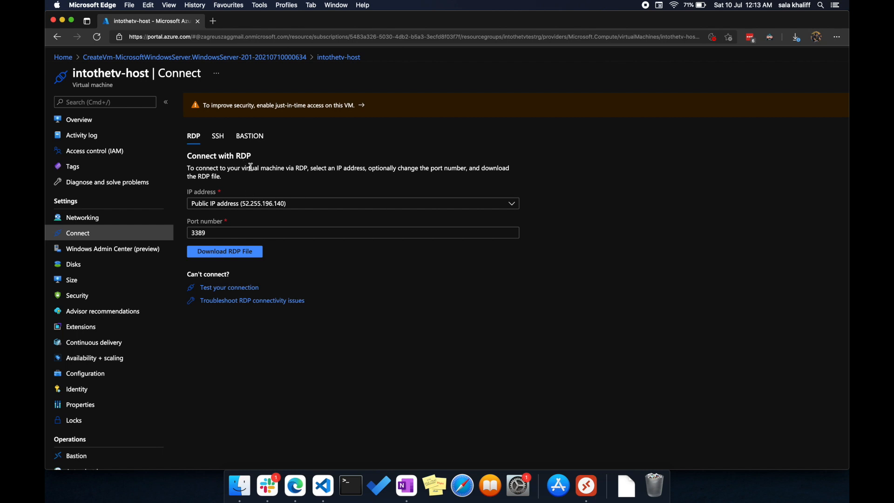
# Step: Download the RDP file for intothetv-host, discard the duplicate download entry, and save it in Downloads as intothetv-host (1).rdp
pyautogui.click(242, 254)
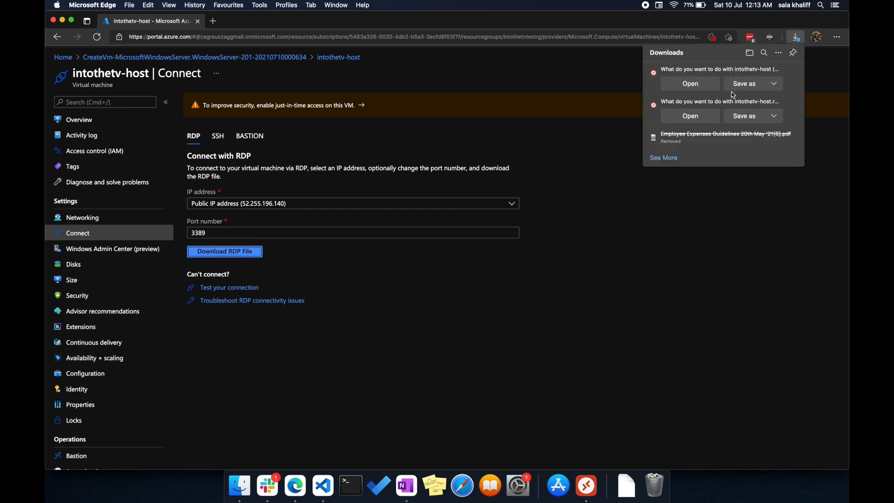
pyautogui.click(793, 104)
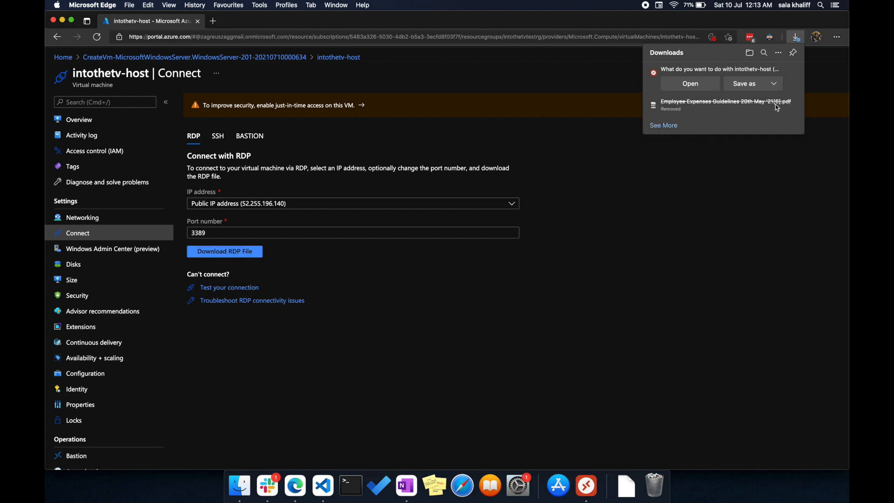
pyautogui.click(755, 87)
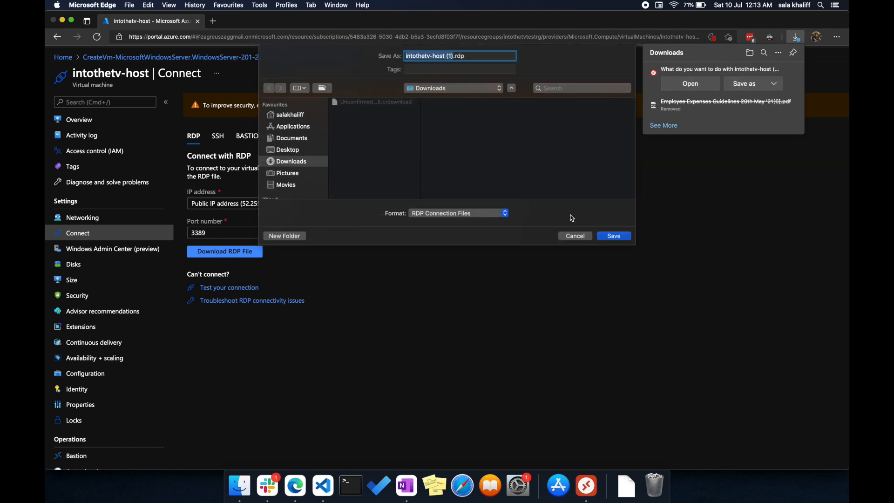
pyautogui.click(604, 236)
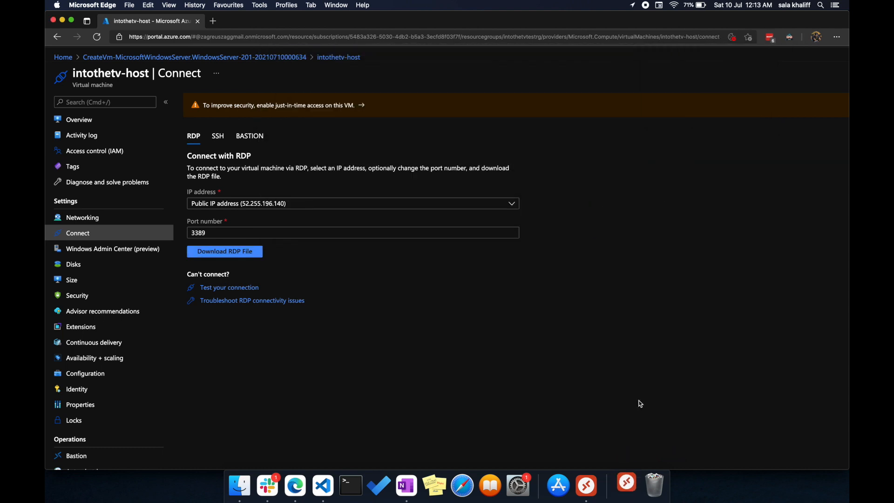
# Step: Show the Downloads folder in Finder and arrange its window beside Microsoft Remote Desktop
pyautogui.click(626, 499)
pyautogui.click(629, 419)
pyautogui.click(585, 485)
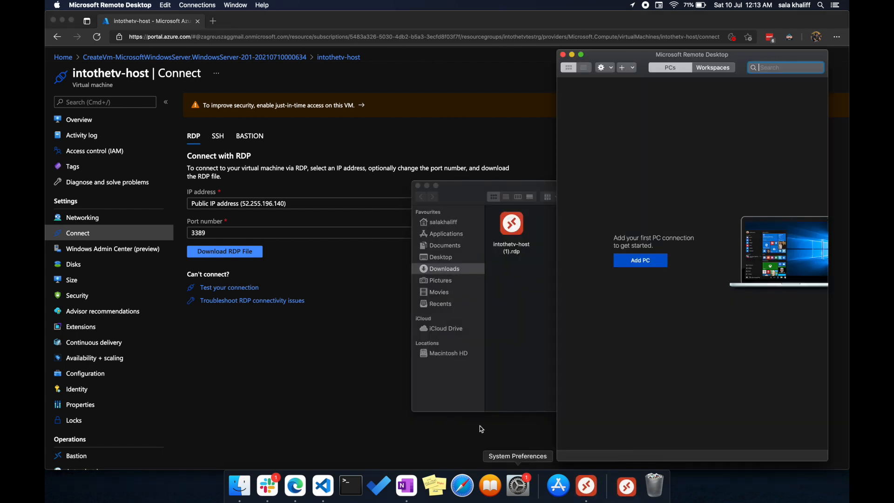
pyautogui.click(524, 309)
pyautogui.moveTo(572, 186); pyautogui.dragTo(333, 200)
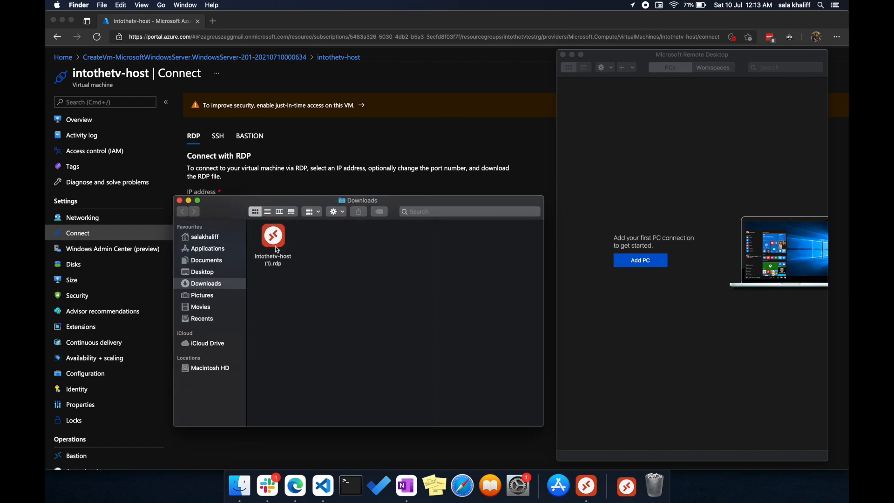
# Step: Import intothetv-host (1).rdp from Downloads into the PCs list of Microsoft Remote Desktop and close the Finder window
pyautogui.moveTo(276, 248); pyautogui.dragTo(664, 183)
pyautogui.click(467, 211)
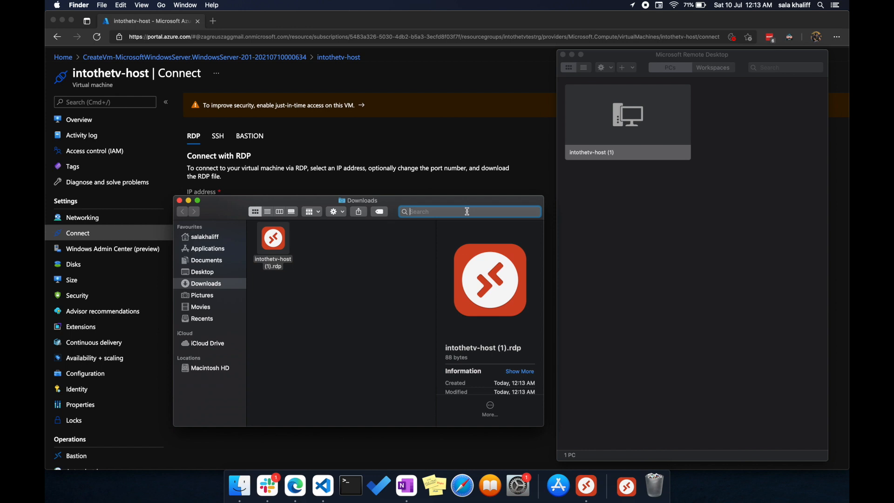
pyautogui.click(179, 201)
pyautogui.click(631, 195)
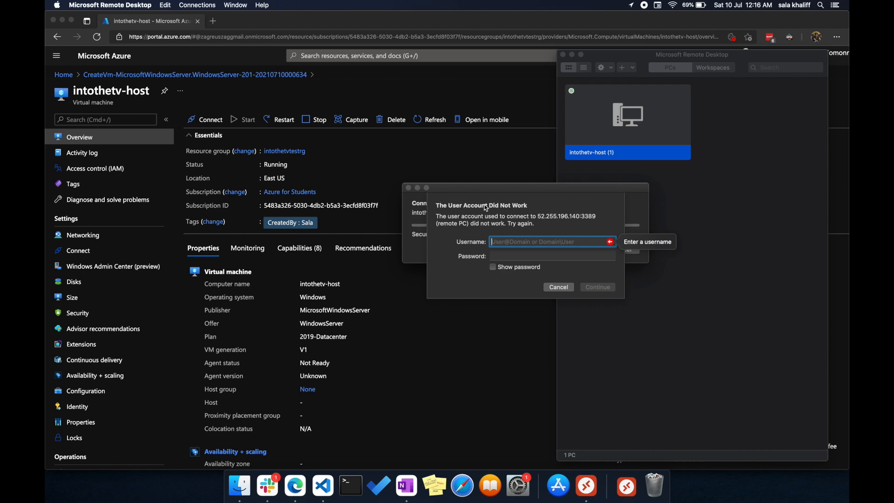
# Step: Sign in to the remote PC with username intothetv-host\intothetvuser and the account password, and continue the connection
pyautogui.write('intothetv-host\\')
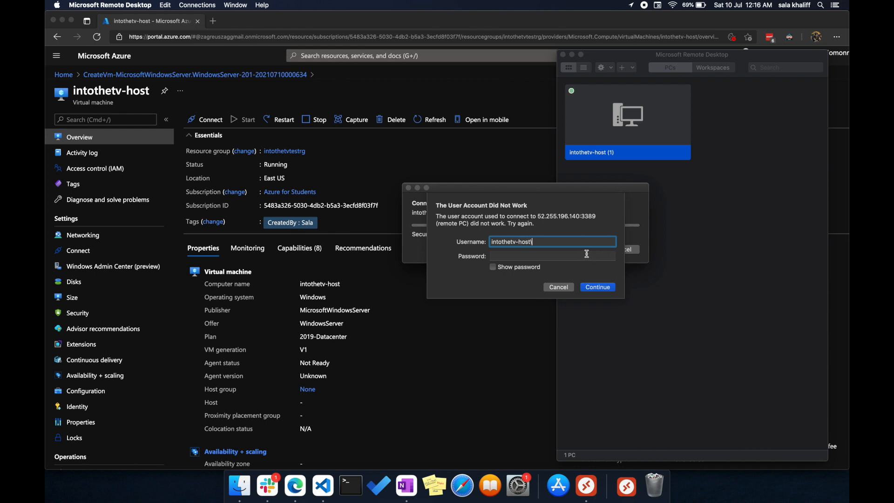
pyautogui.write('intothetvuser')
pyautogui.moveTo(583, 243); pyautogui.dragTo(536, 242)
pyautogui.click(535, 255)
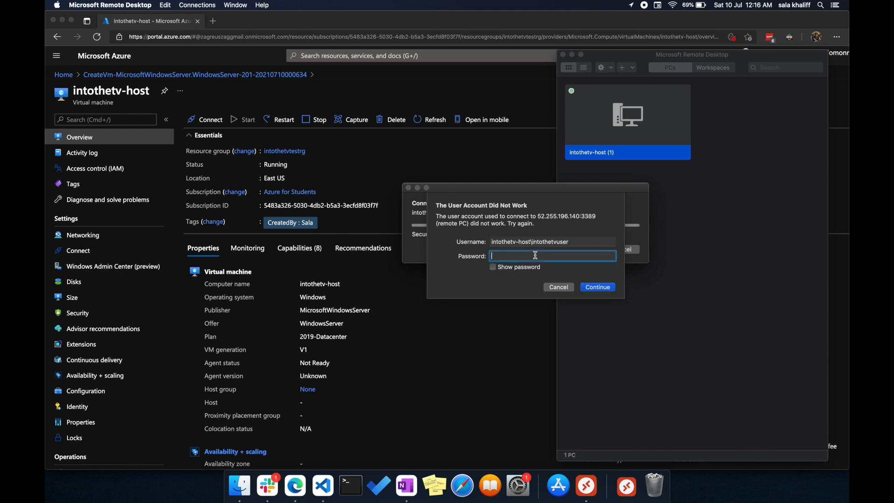
pyautogui.write('••••••••••')
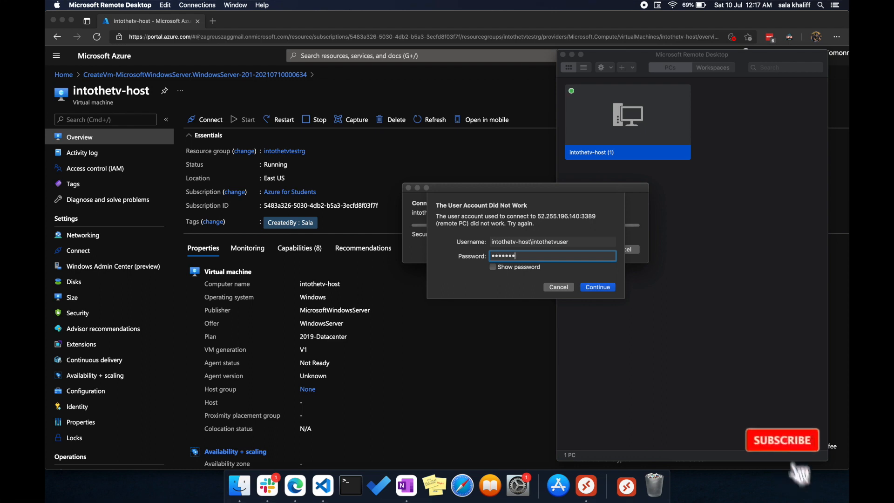
pyautogui.click(605, 288)
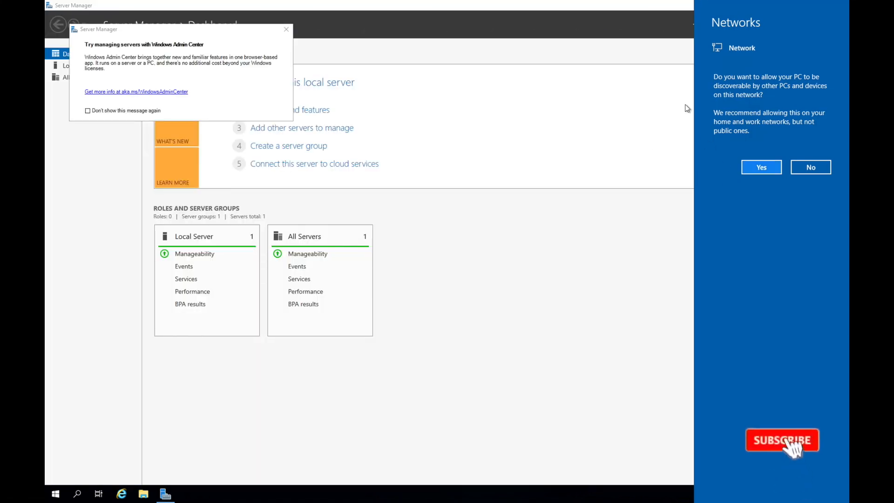
# Step: Allow the server to be discoverable on the network, dismiss the Windows Admin Center message, and close Server Manager
pyautogui.click(761, 168)
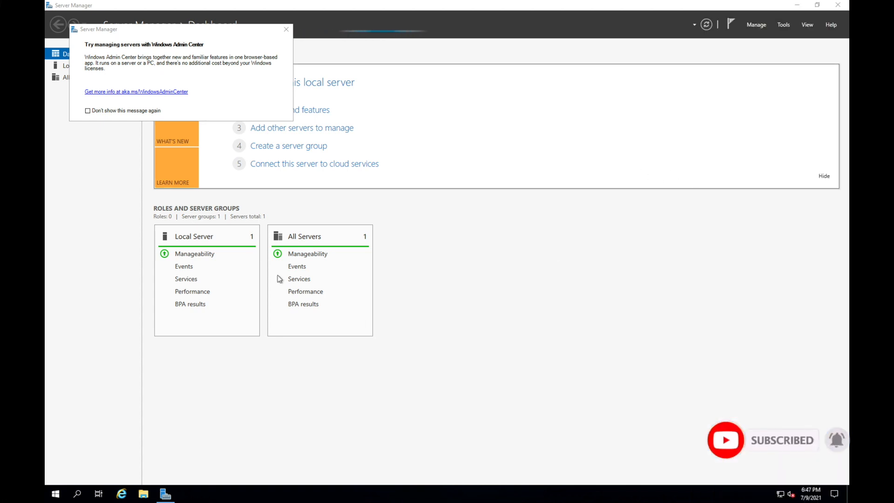
pyautogui.click(286, 29)
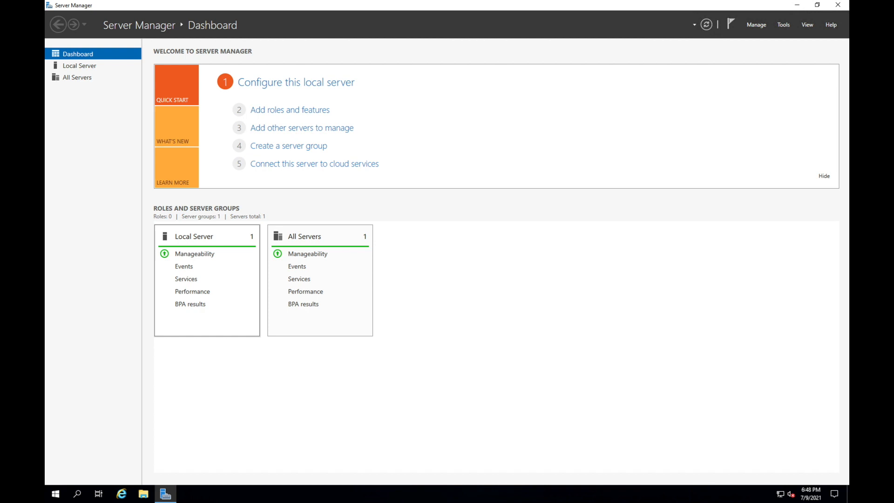
pyautogui.click(838, 5)
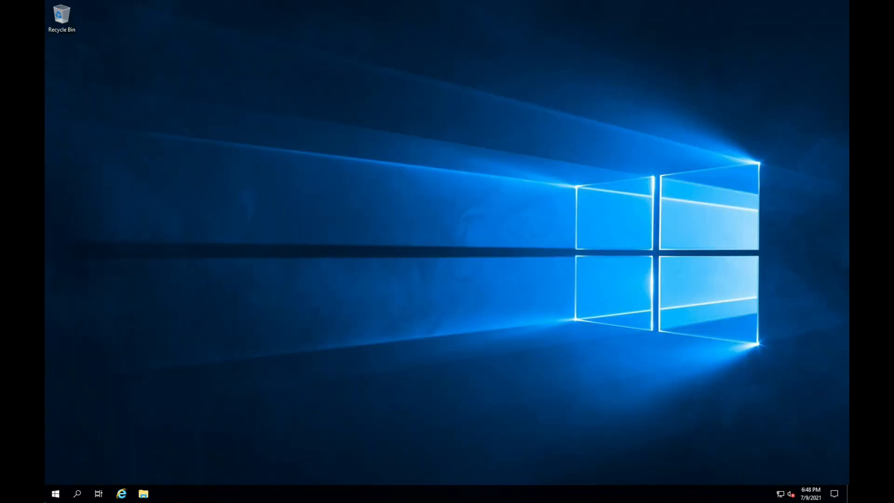
# Step: Sign out of the remote Windows Server session and close the Microsoft Remote Desktop window
pyautogui.click(55, 494)
pyautogui.click(421, 234)
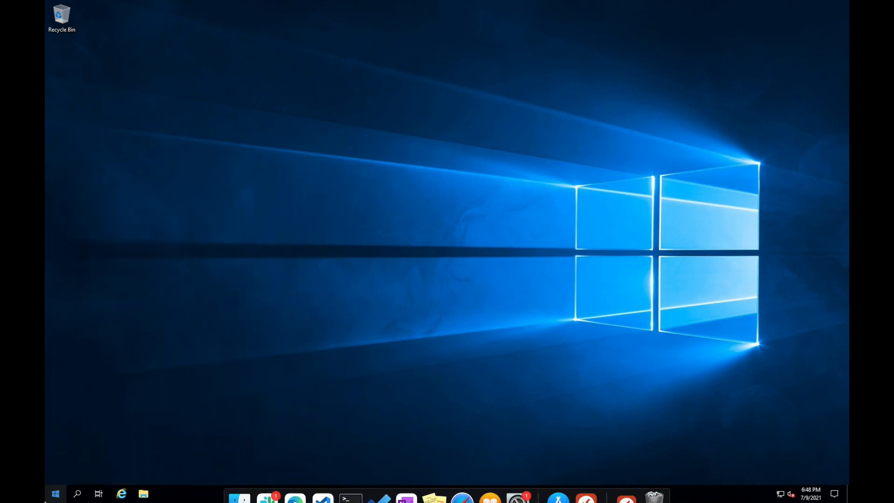
pyautogui.click(55, 493)
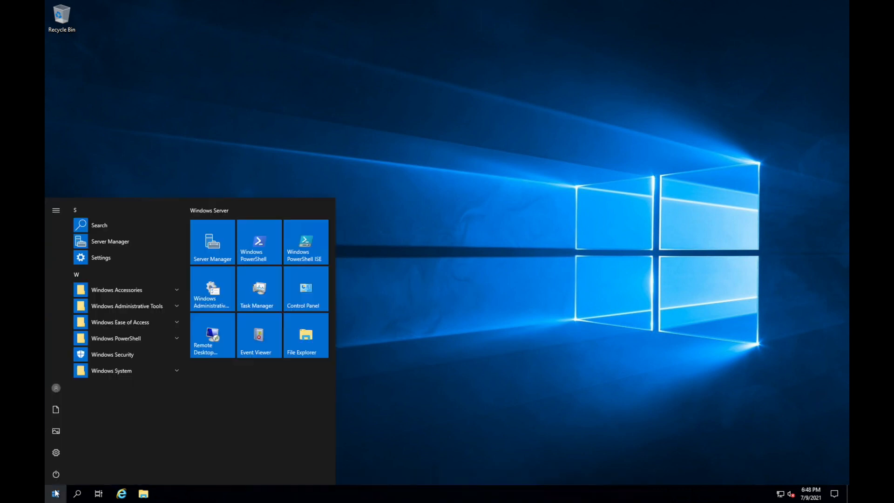
pyautogui.click(56, 389)
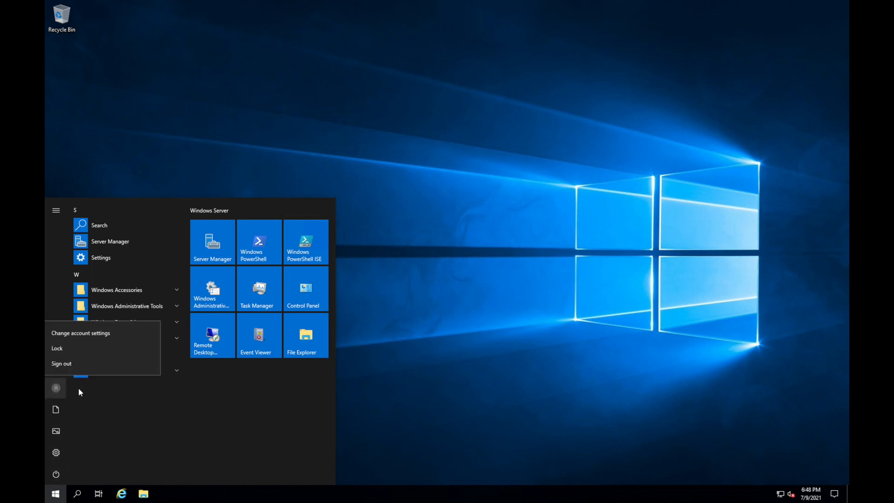
pyautogui.click(66, 365)
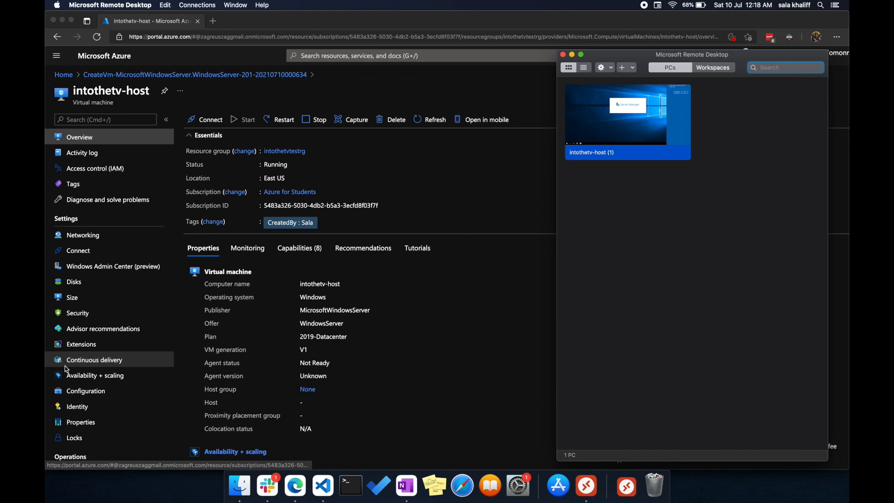
pyautogui.click(759, 156)
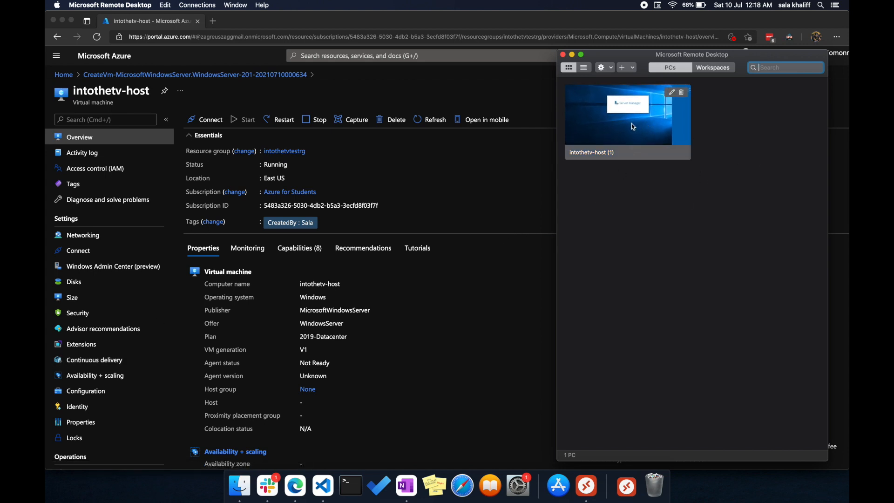
pyautogui.click(562, 54)
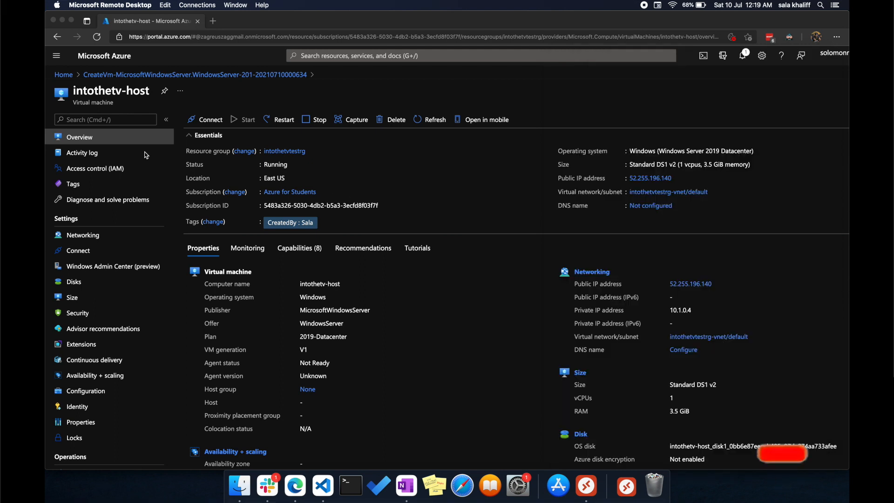